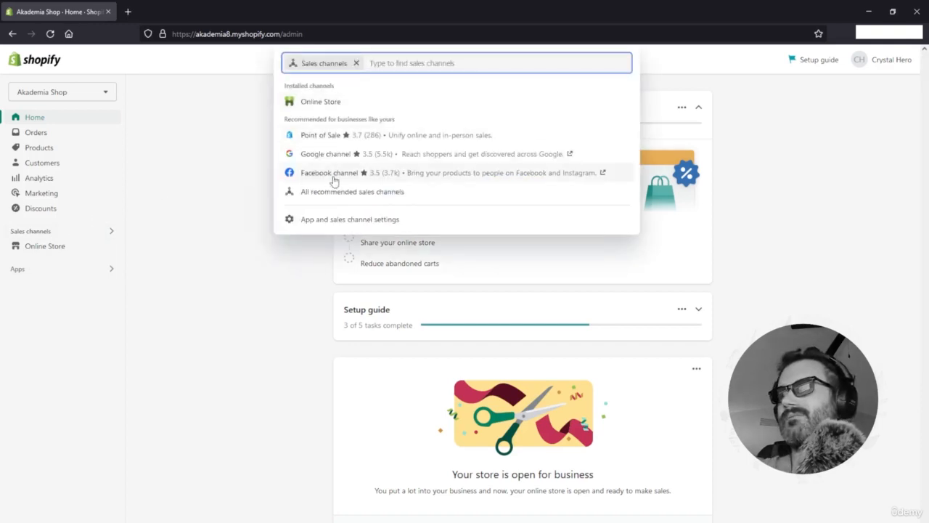
- Add the Facebook channel from the Shopify App Store to the shop as a sales channel
left_click(333, 181)
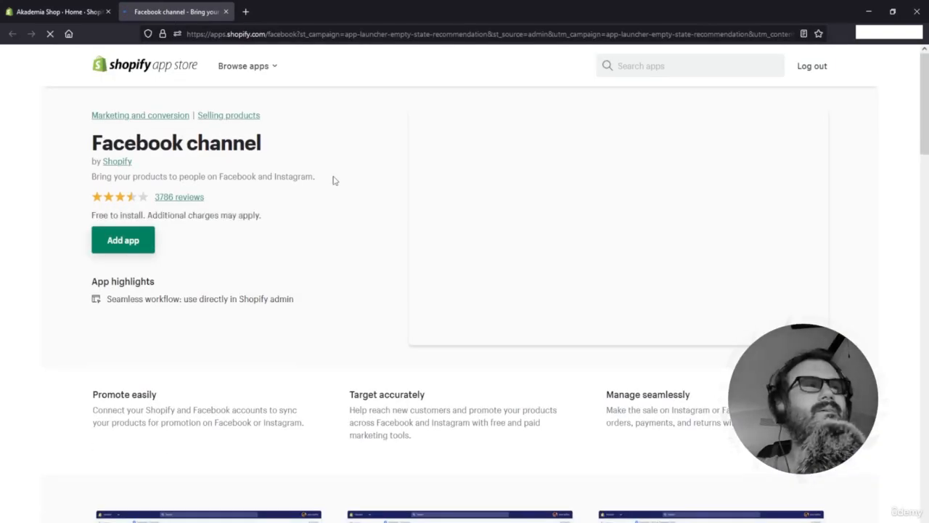
left_click(125, 239)
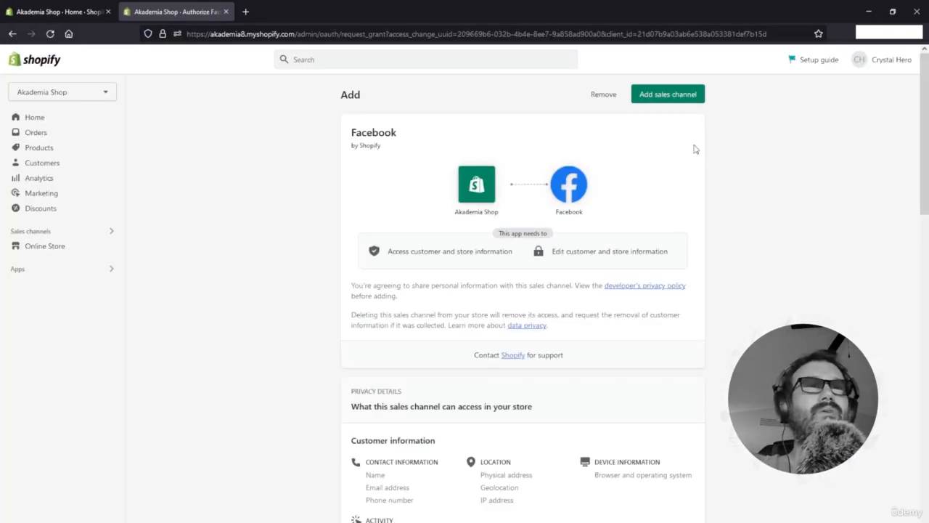
left_click(663, 102)
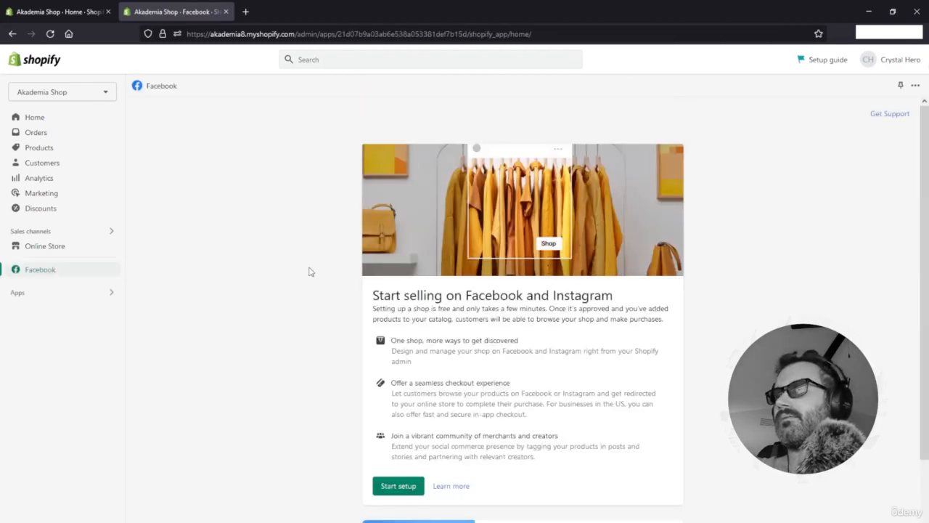
- Start the setup for advertising products on Facebook and connect the personal Facebook account
scroll(310, 273, "down", 3)
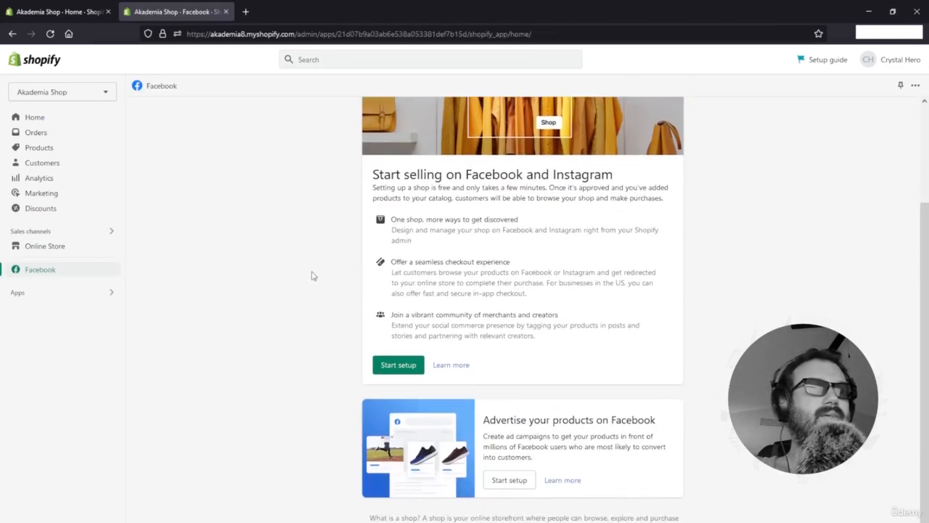
left_click(509, 482)
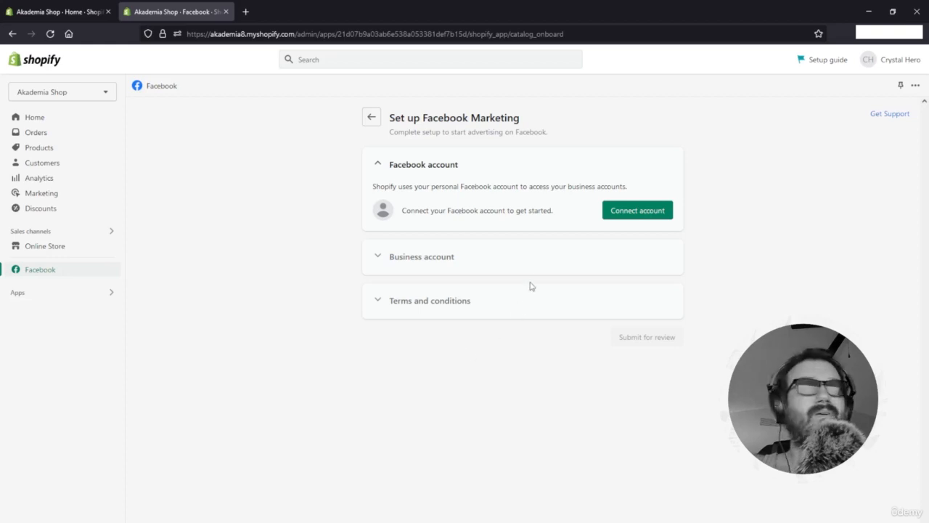
left_click(624, 211)
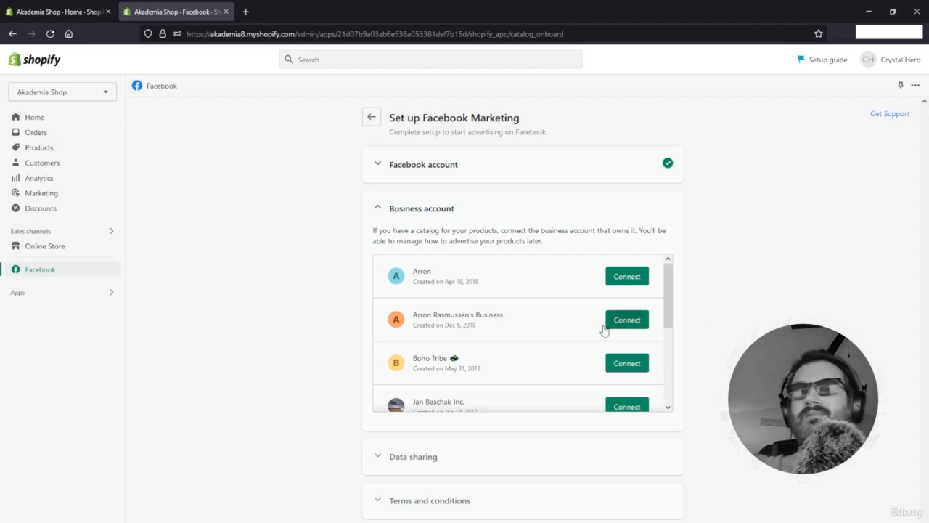
- Search Google for "business facebook" to locate the Meta Business Suite login page, then return to the Shopify setup
left_click(245, 11)
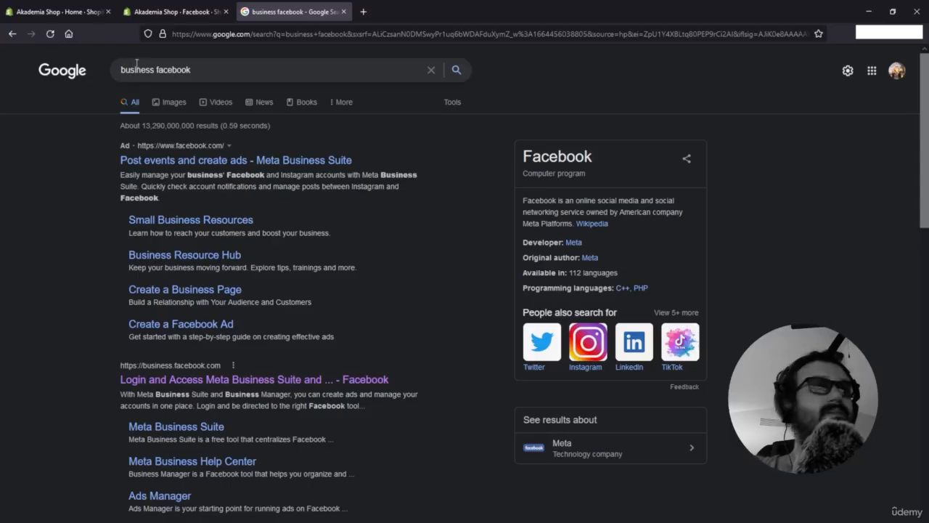
scroll(104, 267, "down", 3)
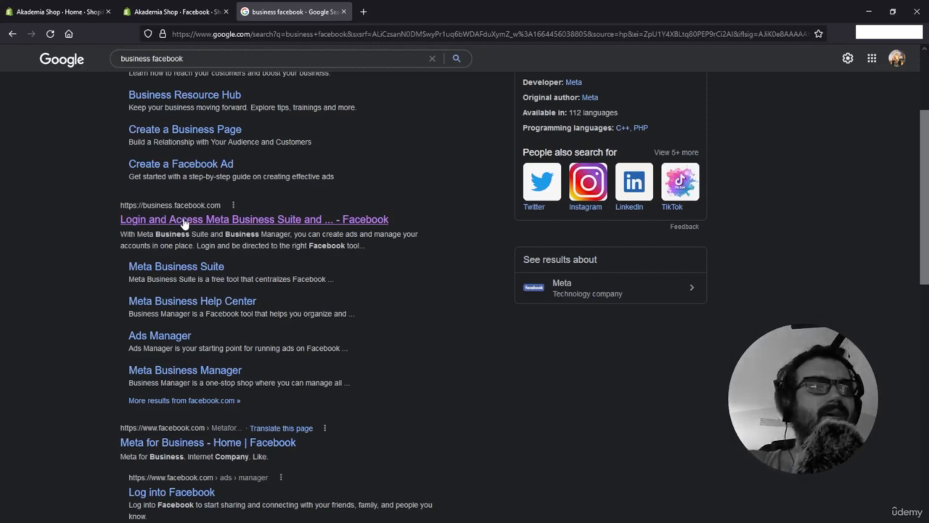
key("ctrl+w")
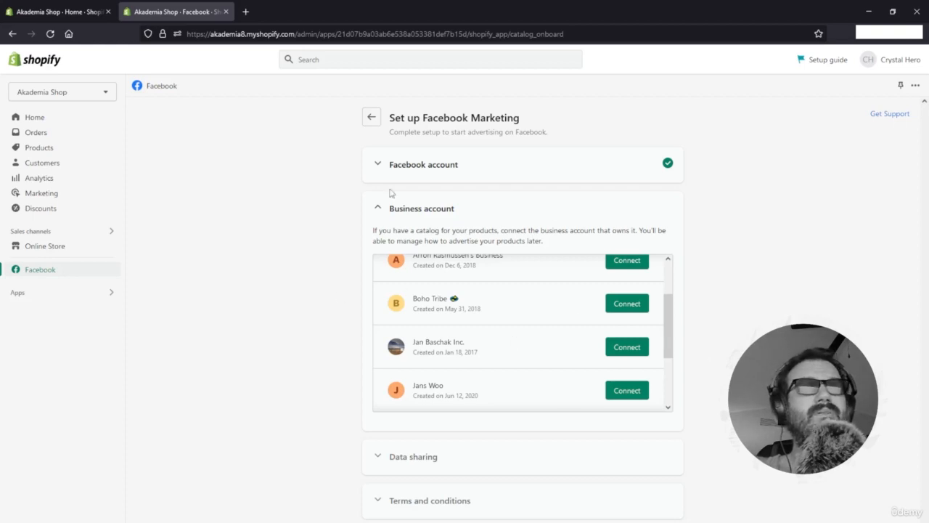
- Connect the business account created on Jun 12, 2020, and save the Facebook data sharing preference as Maximum
left_click(627, 391)
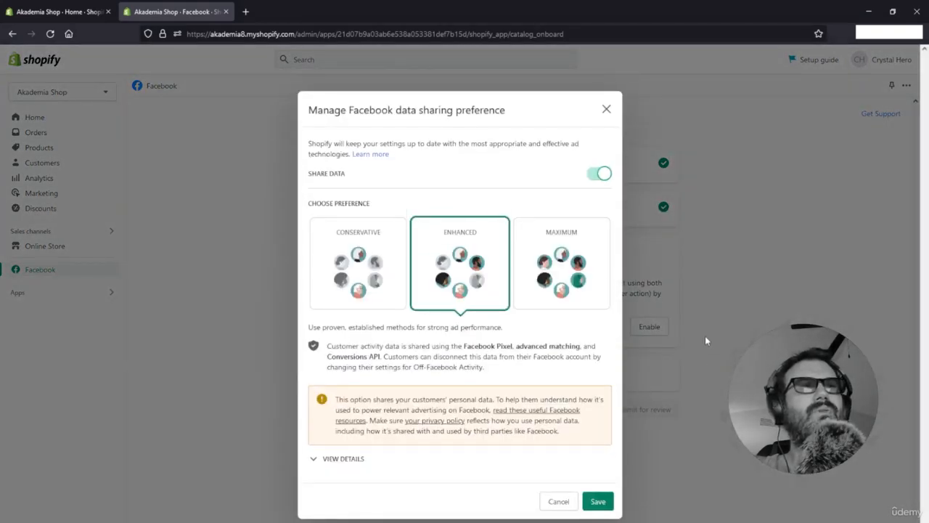
left_click(559, 244)
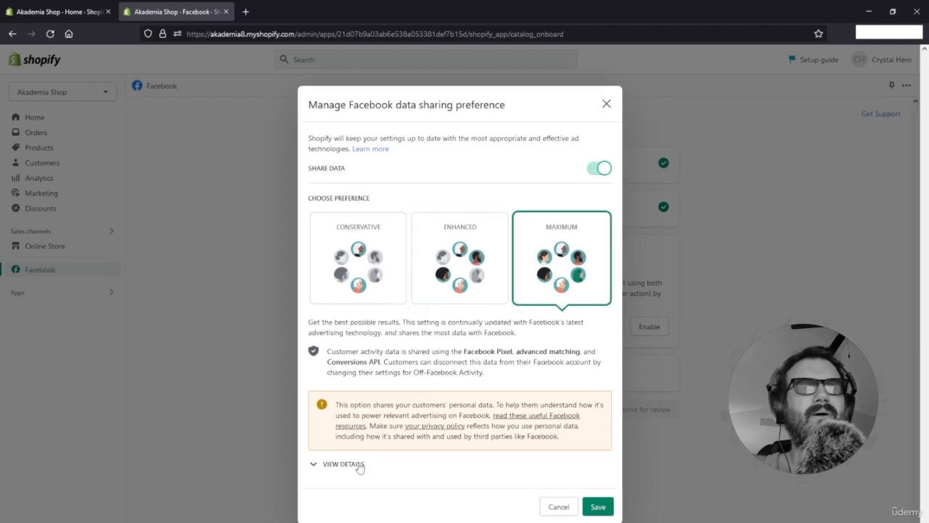
left_click(323, 464)
scroll(447, 387, "down", 1)
scroll(464, 396, "down", 2)
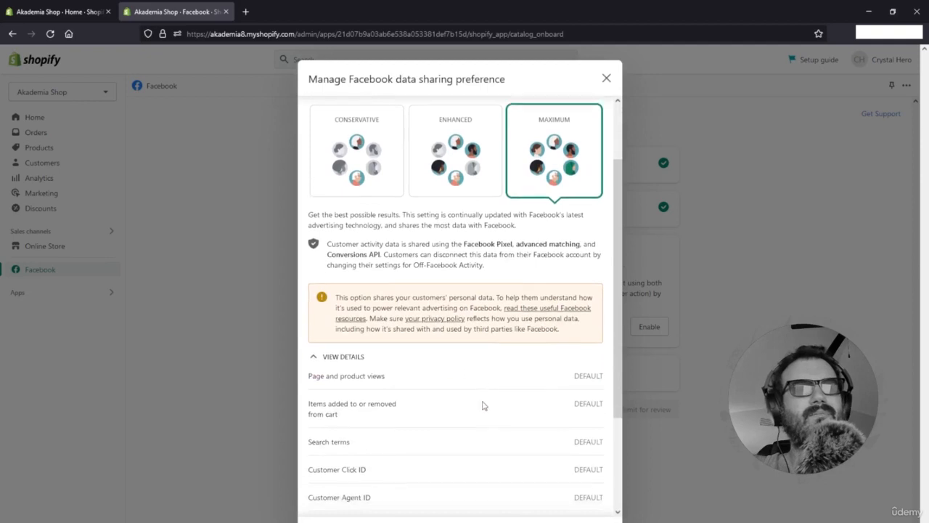
scroll(550, 435, "up", 3)
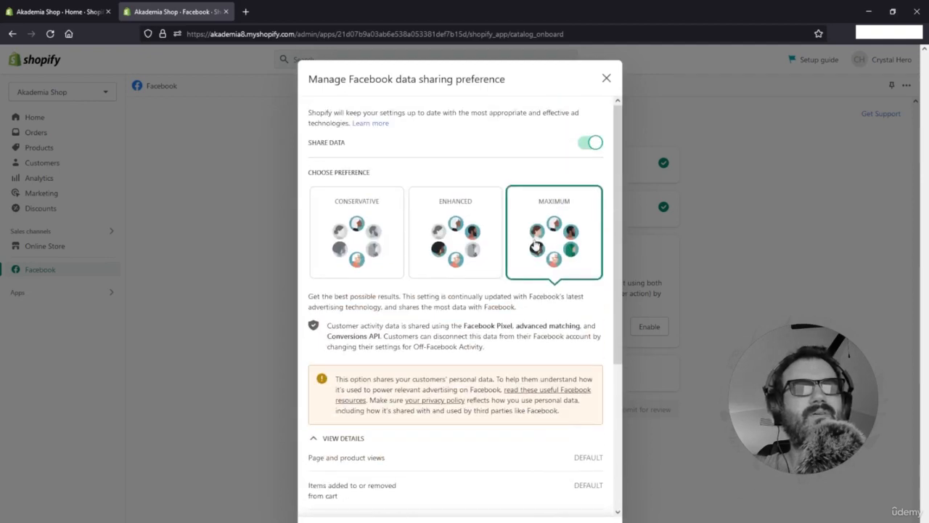
left_click(626, 496)
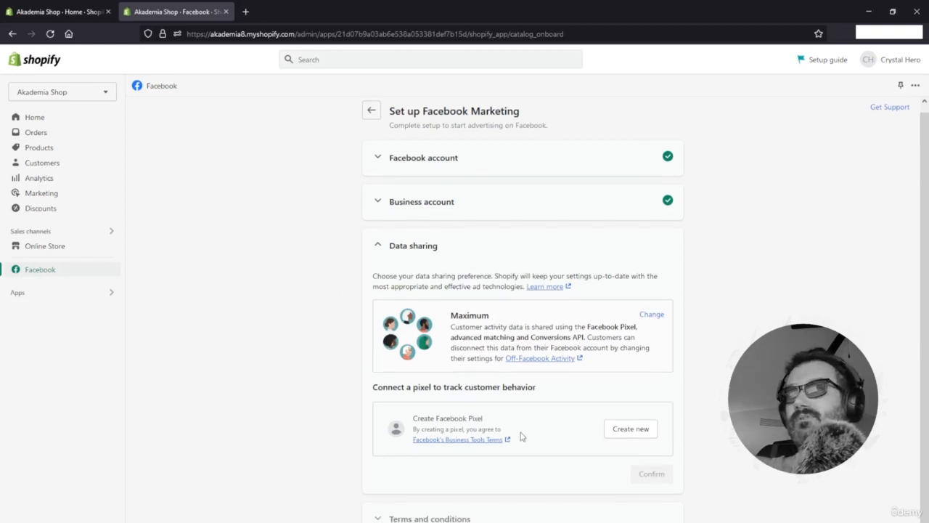
- Complete the Facebook Marketing setup with a new Facebook Pixel and agreement to the terms, and submit it for review
left_click(629, 429)
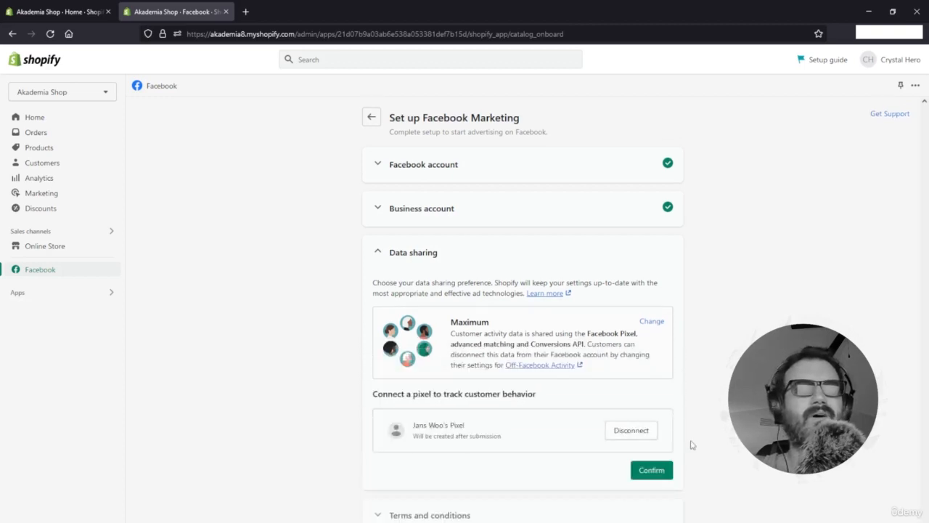
left_click(652, 470)
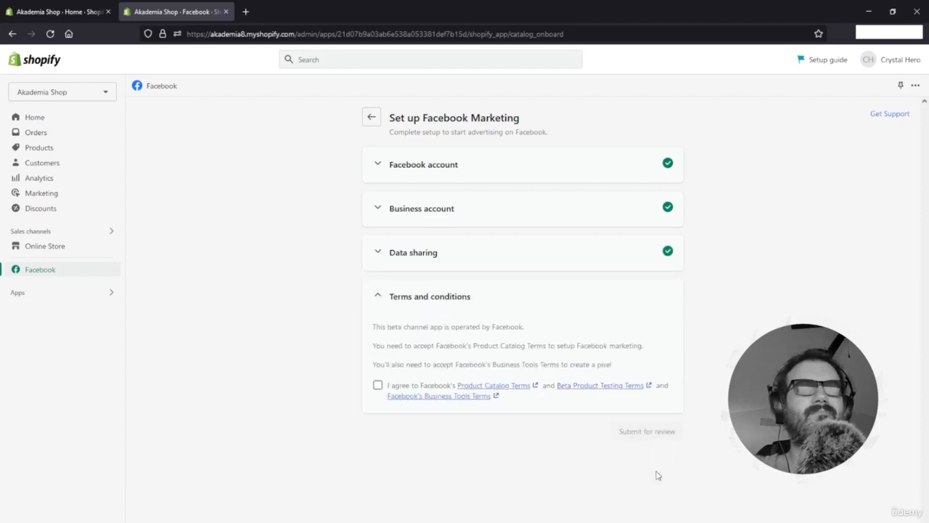
left_click(378, 385)
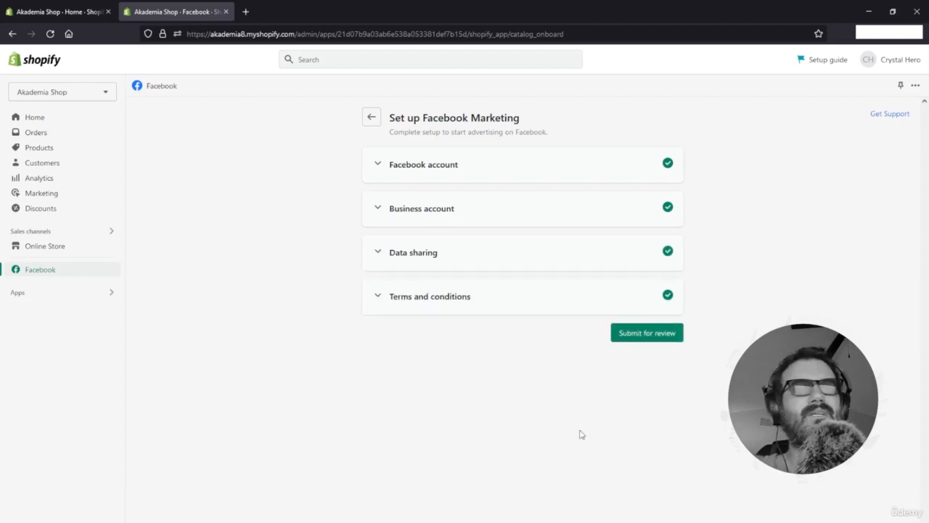
left_click(624, 337)
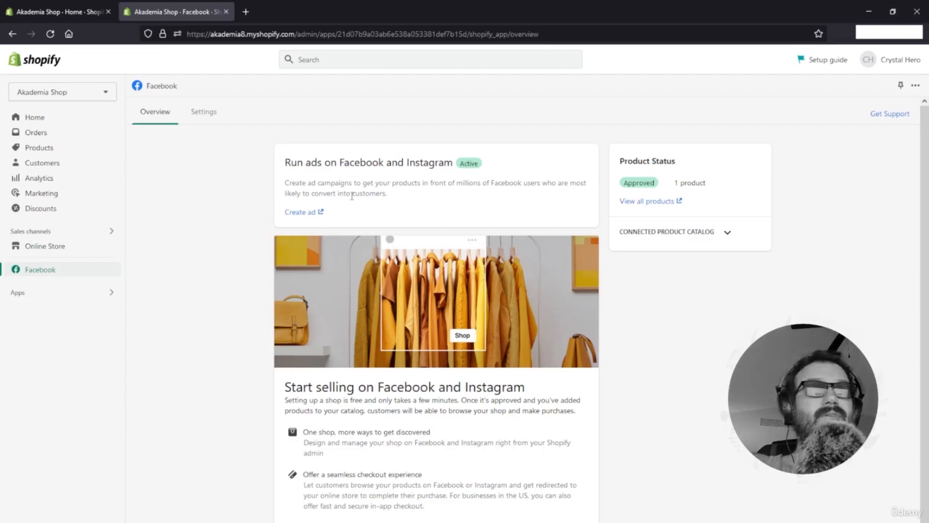
- Review the Facebook channel's advertising overview and its data sharing, pixel and catalog settings
scroll(254, 249, "down", 1)
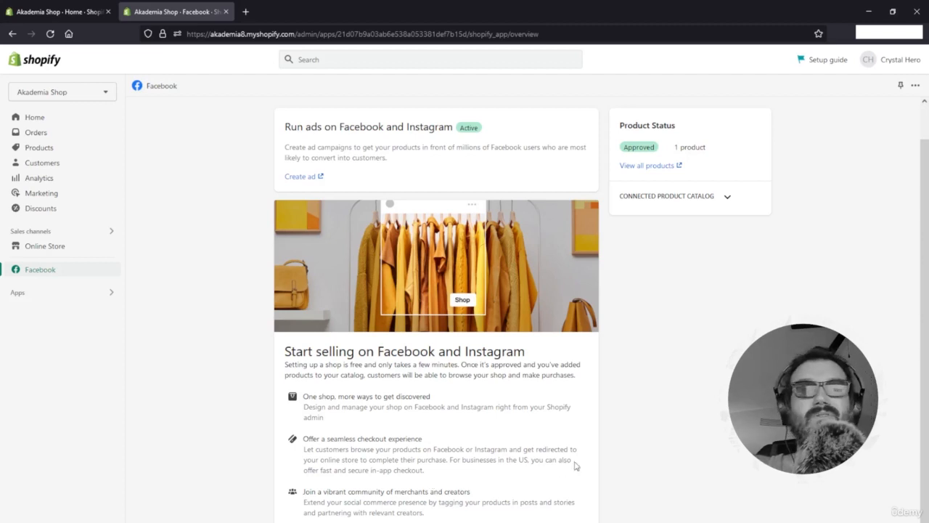
left_click(210, 119)
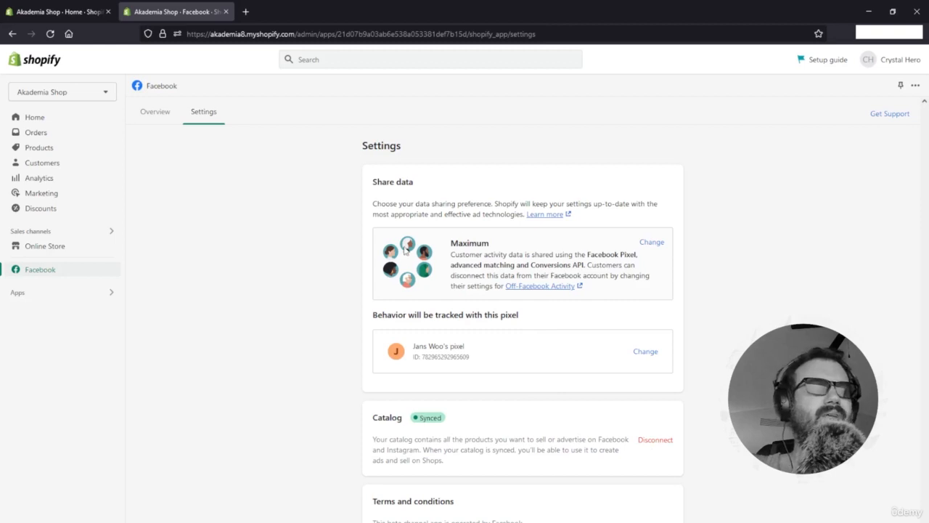
left_click(152, 117)
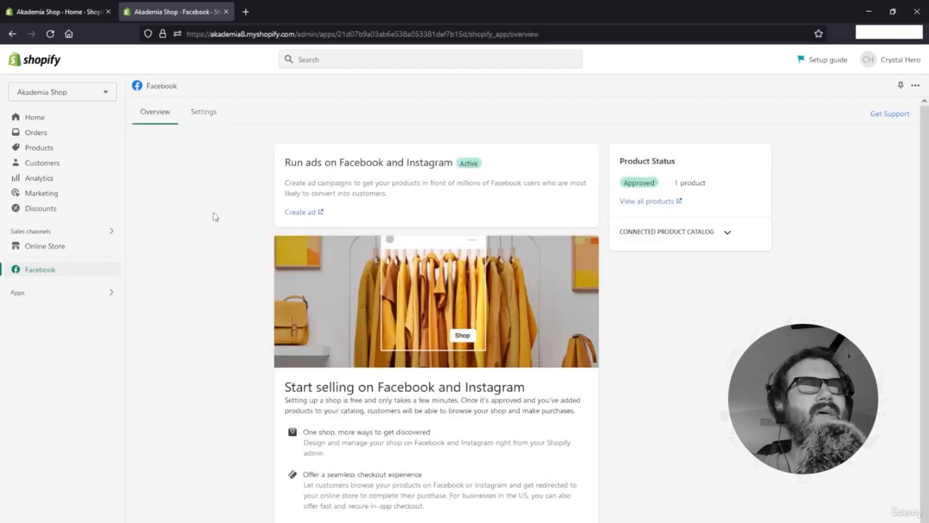
scroll(287, 321, "down", 1)
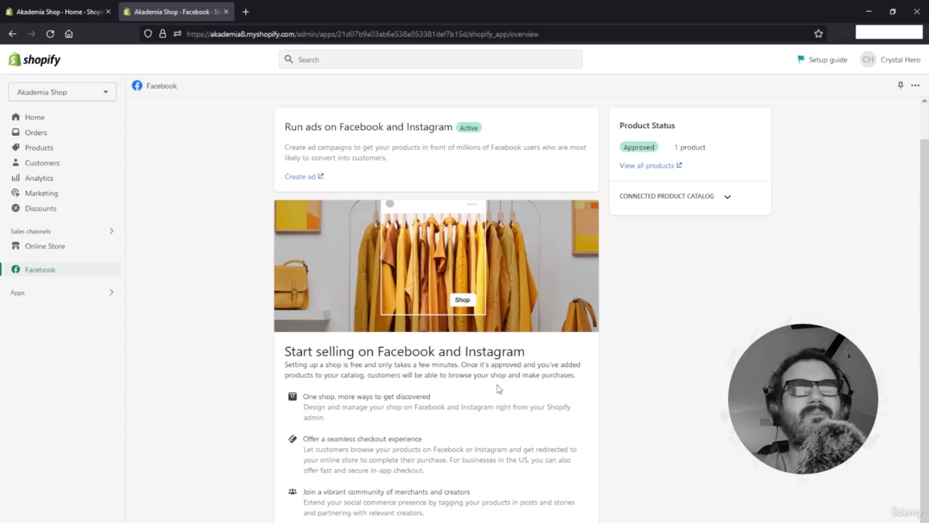
scroll(279, 368, "up", 1)
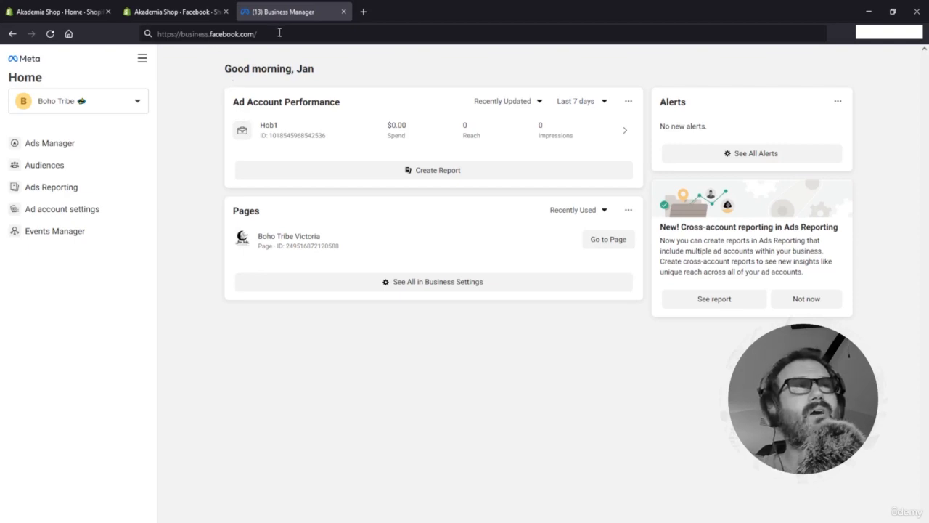
- In Meta Business Manager, switch to the business account connected to the shop and open its business settings
left_click(133, 106)
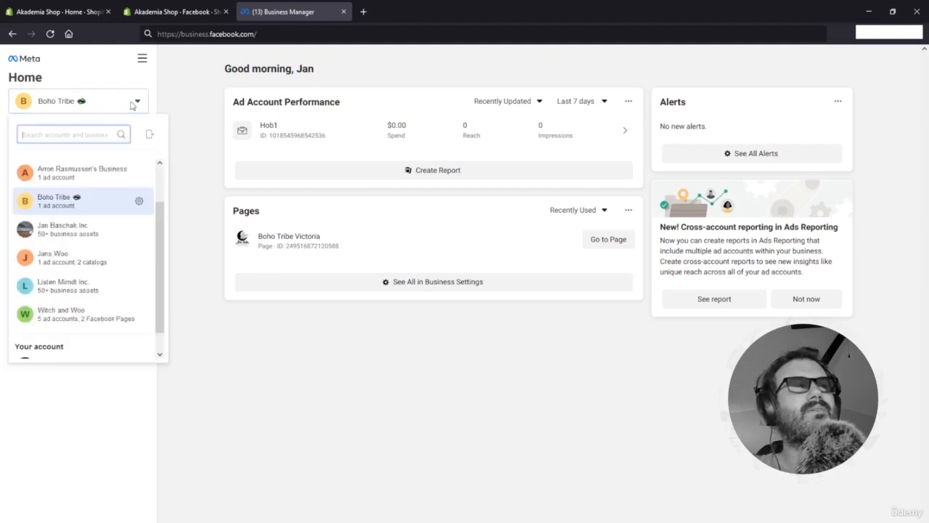
scroll(131, 247, "down", 1)
left_click(107, 236)
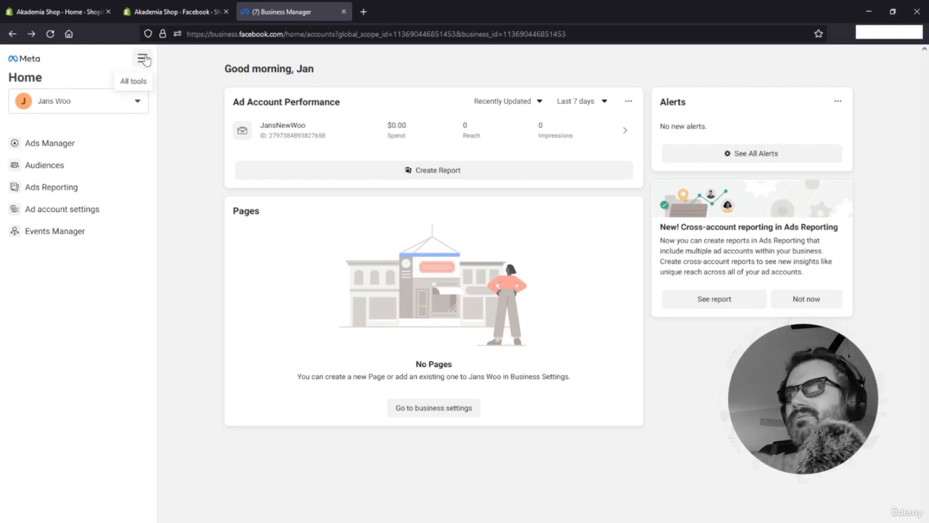
left_click(143, 59)
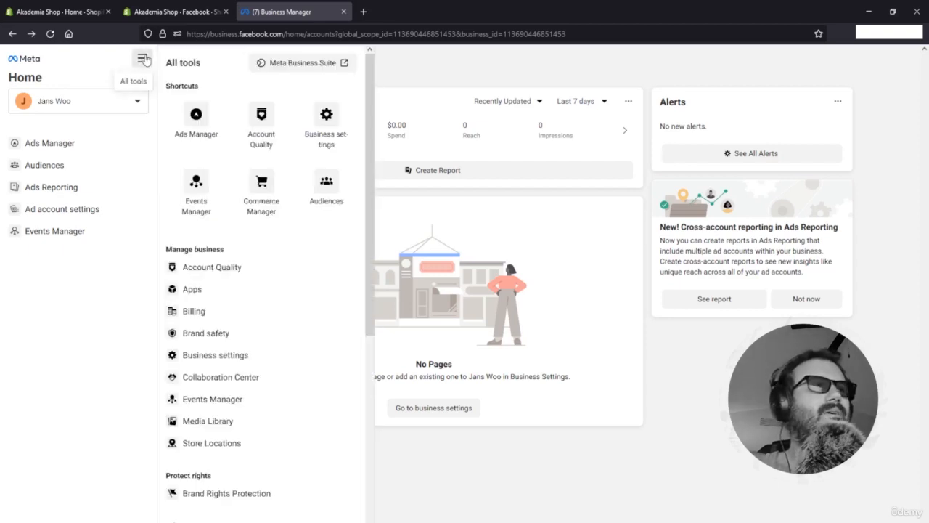
left_click(323, 123)
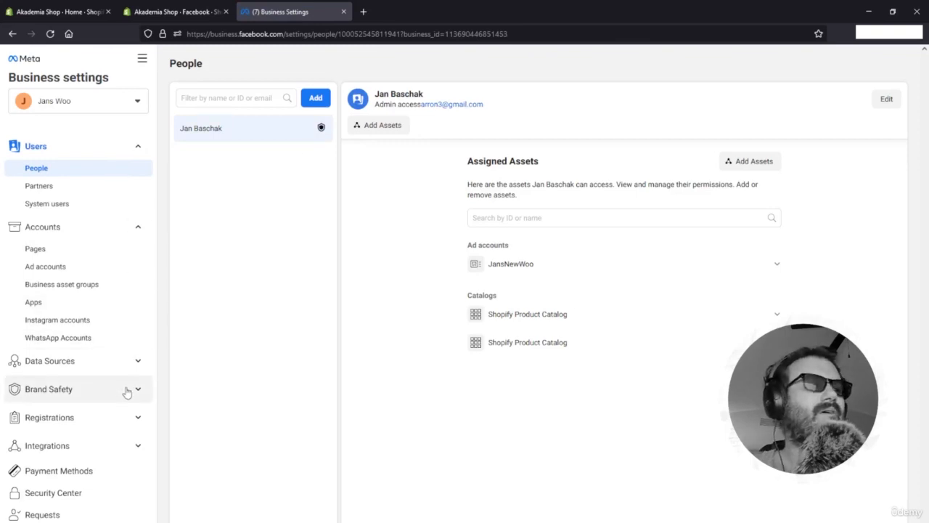
- Begin creating a new domain for the business within its Brand Safety domains
scroll(119, 412, "down", 1)
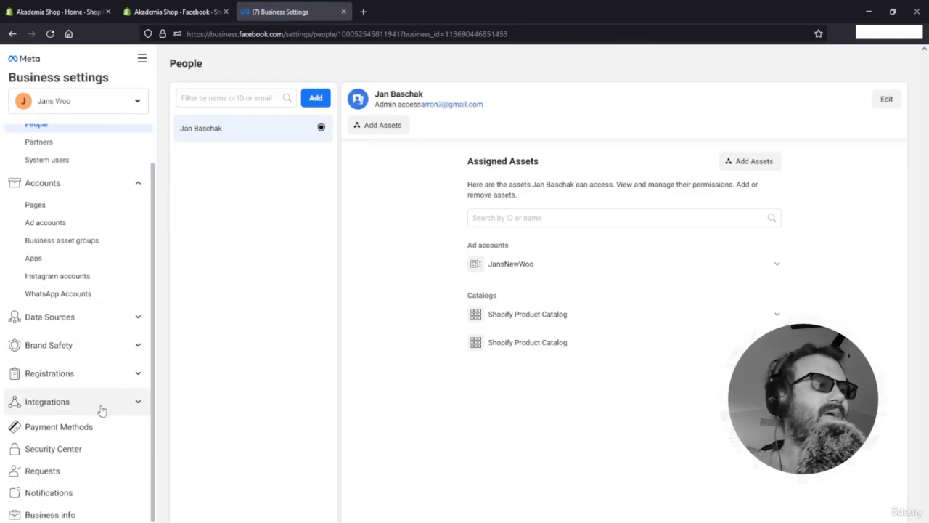
scroll(101, 428, "down", 1)
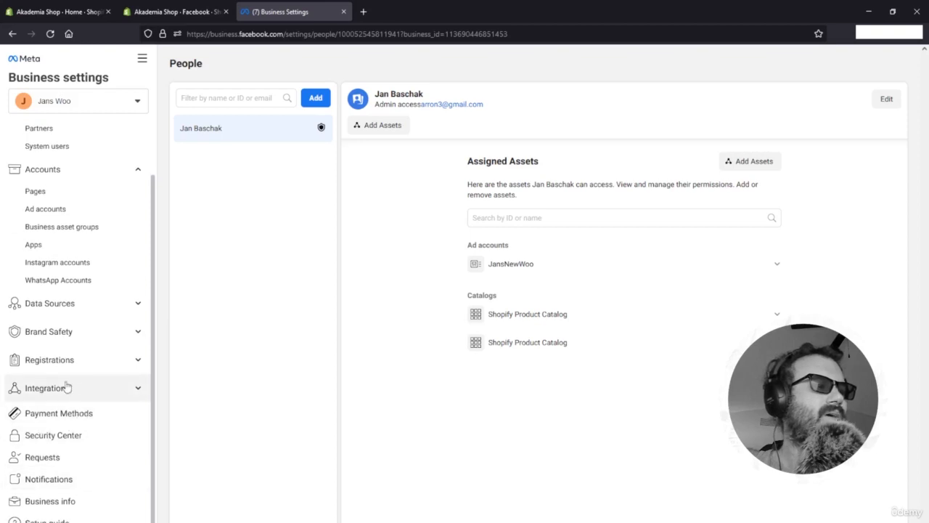
left_click(68, 332)
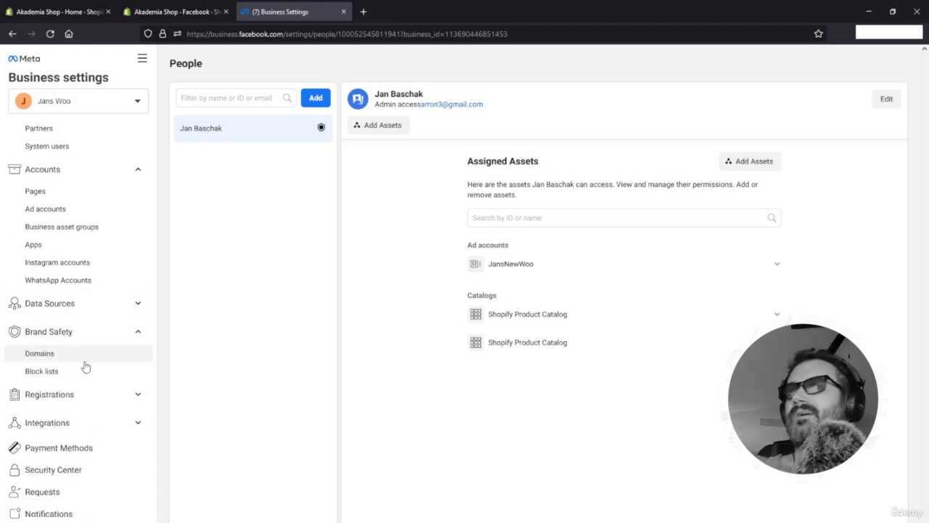
left_click(85, 354)
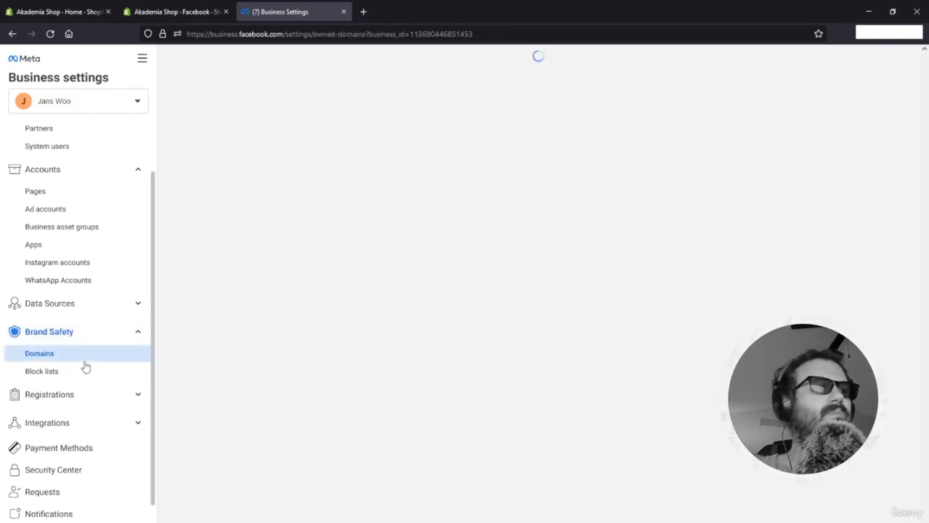
left_click(541, 299)
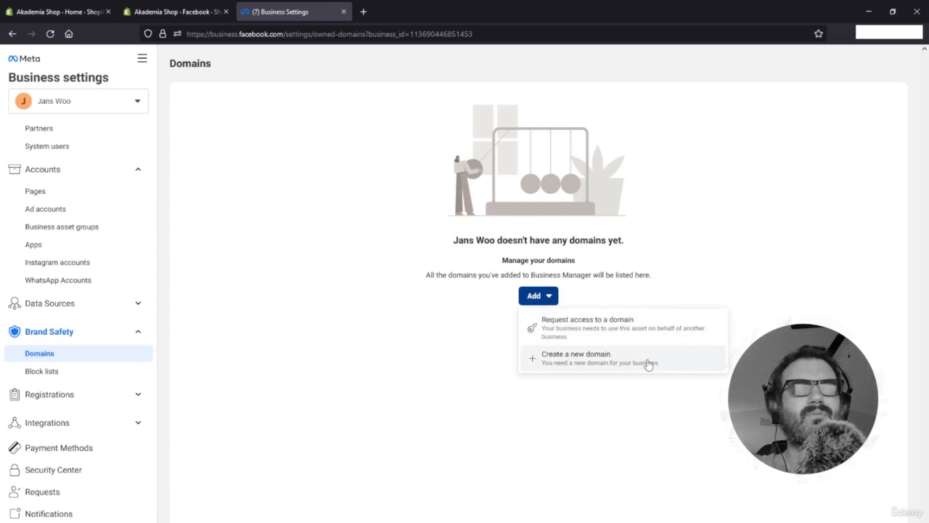
left_click(642, 364)
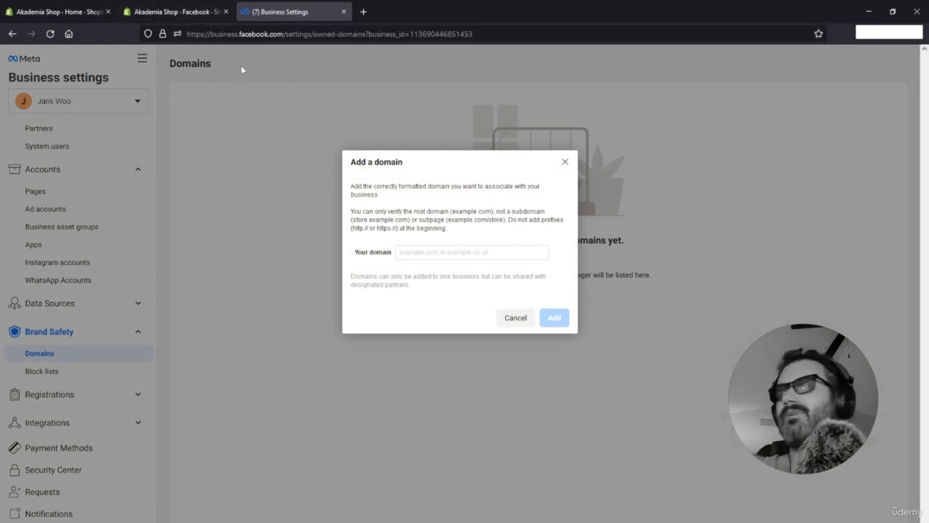
- In the Shopify store's domain settings, copy the name of the primary domain, akademiashop.com
left_click(174, 11)
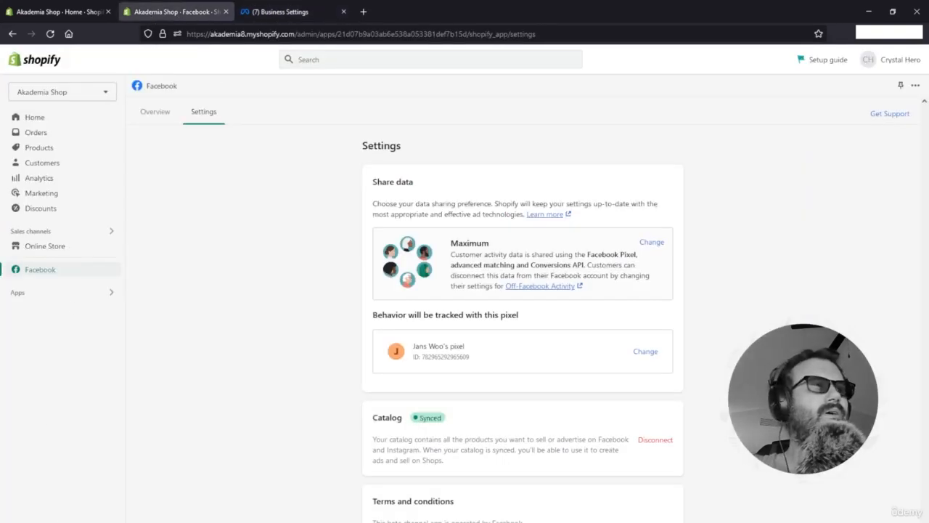
left_click(38, 519)
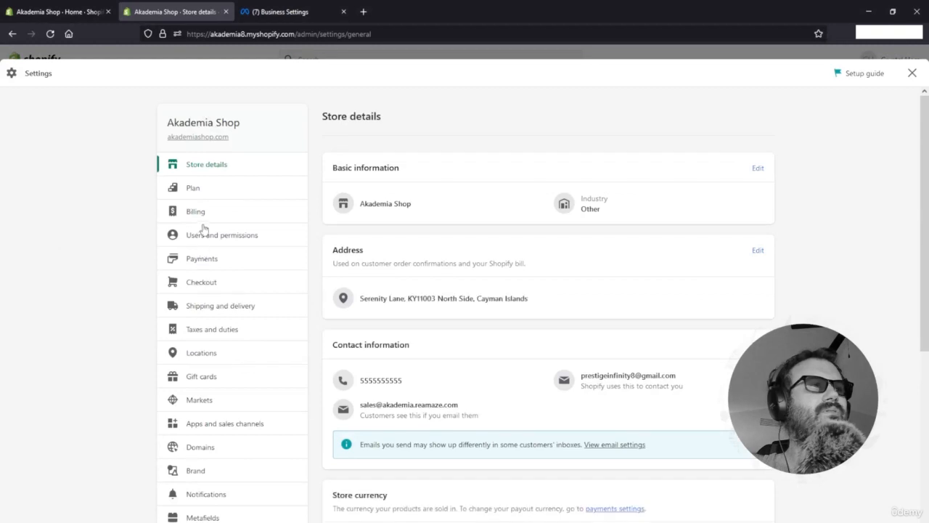
scroll(225, 385, "down", 1)
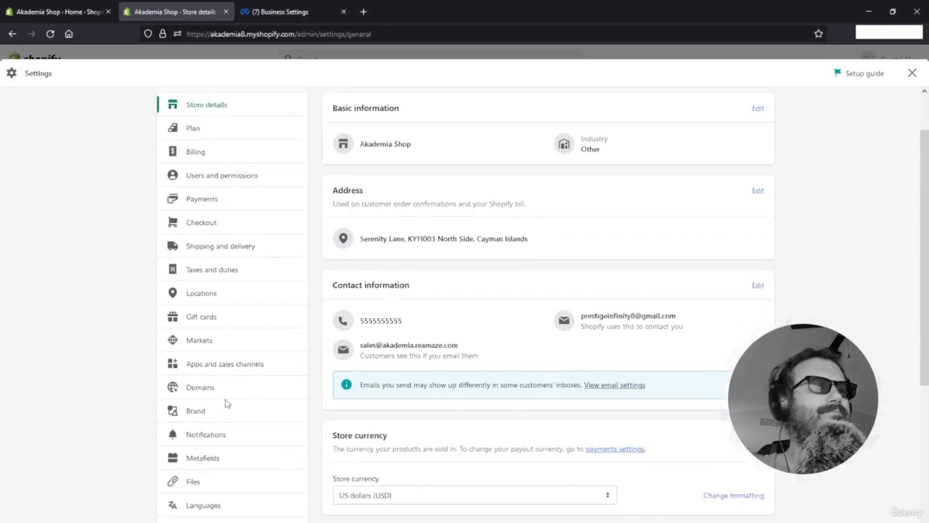
left_click(215, 386)
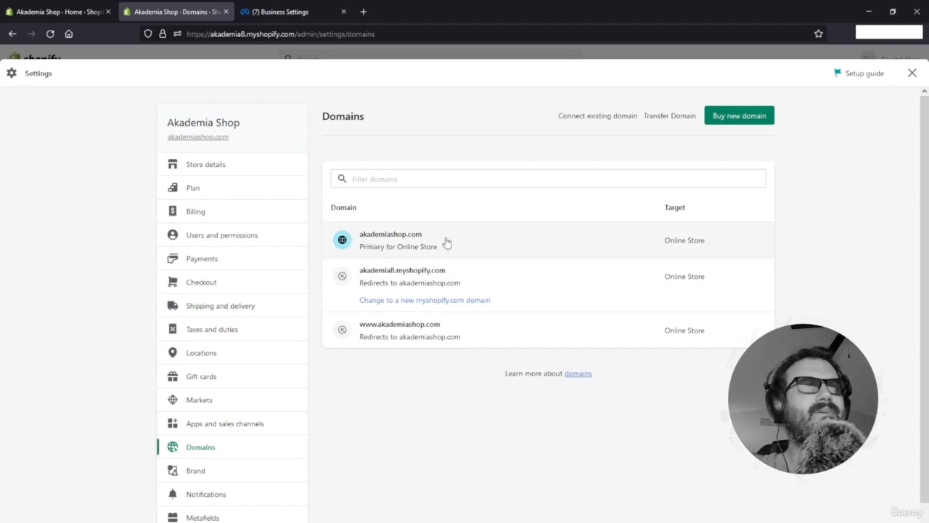
left_click_drag(447, 242, 358, 240)
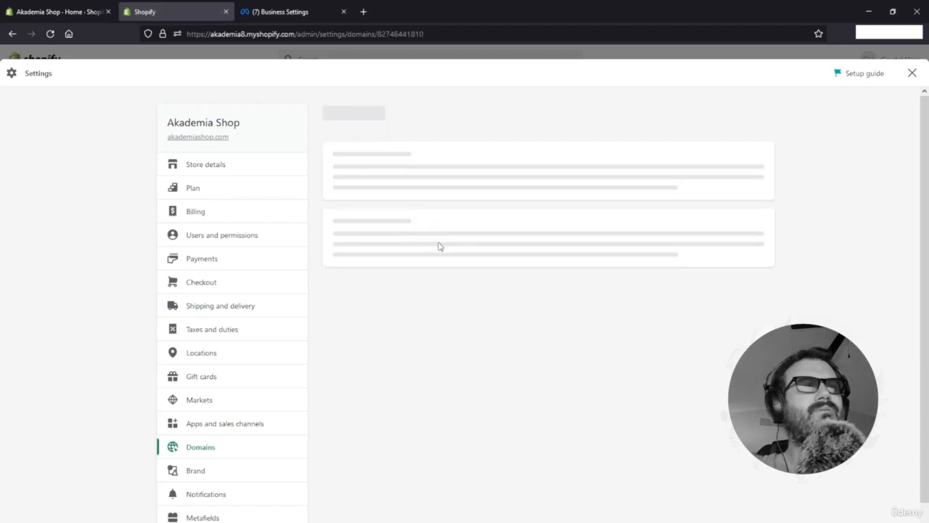
double_click(384, 116)
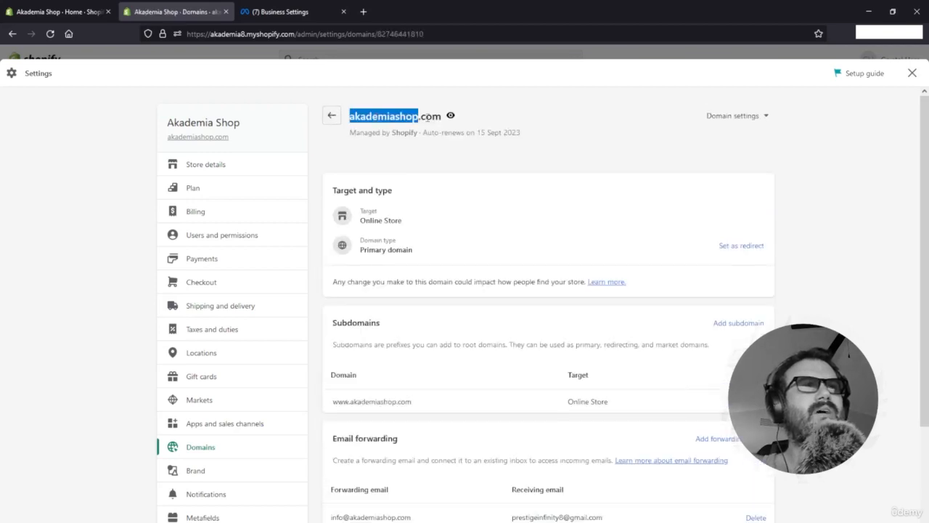
left_click_drag(419, 116, 444, 117)
key("ctrl+c")
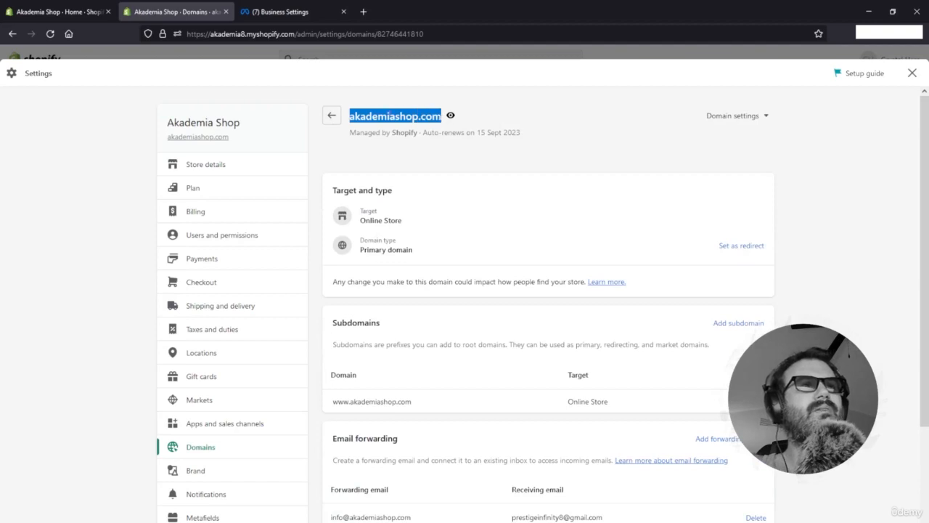
left_click(332, 115)
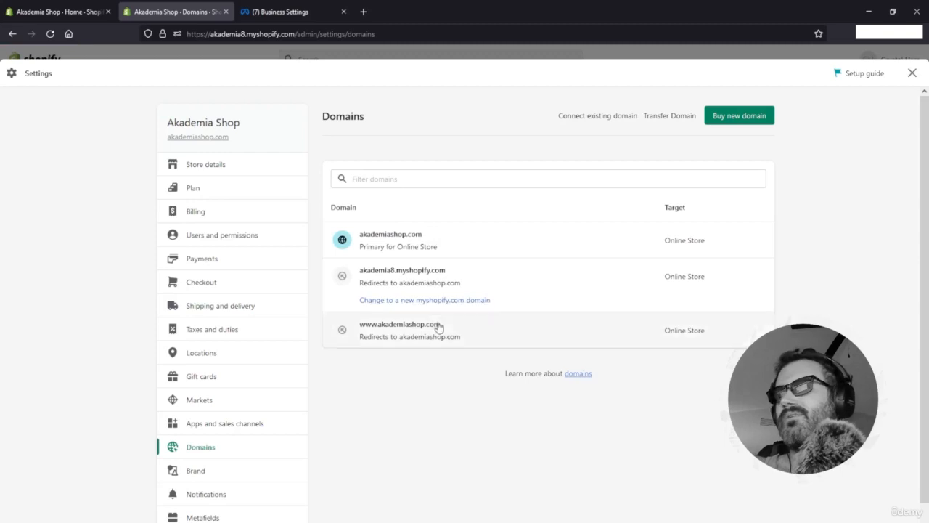
- Back in Meta's business settings, add akademiashop.com as the business's domain
left_click(259, 12)
left_click(434, 253)
key("ctrl+v")
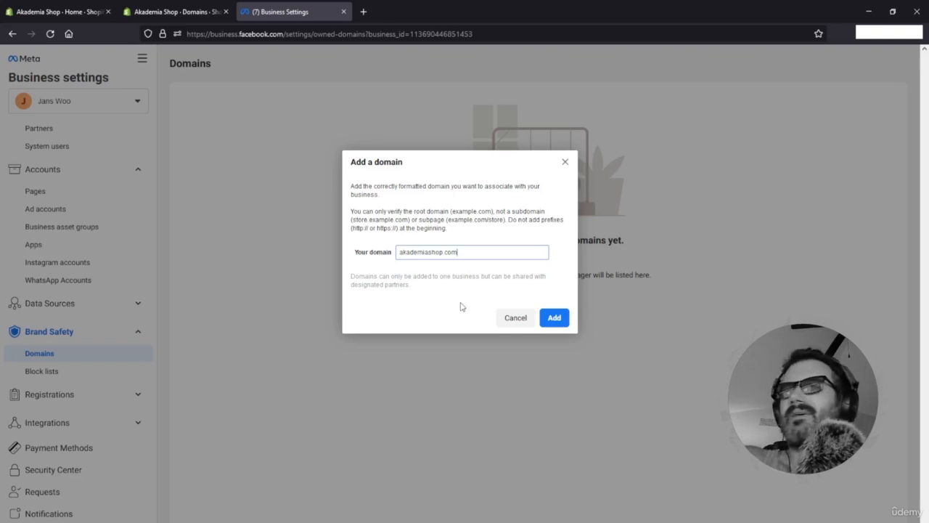
left_click(552, 320)
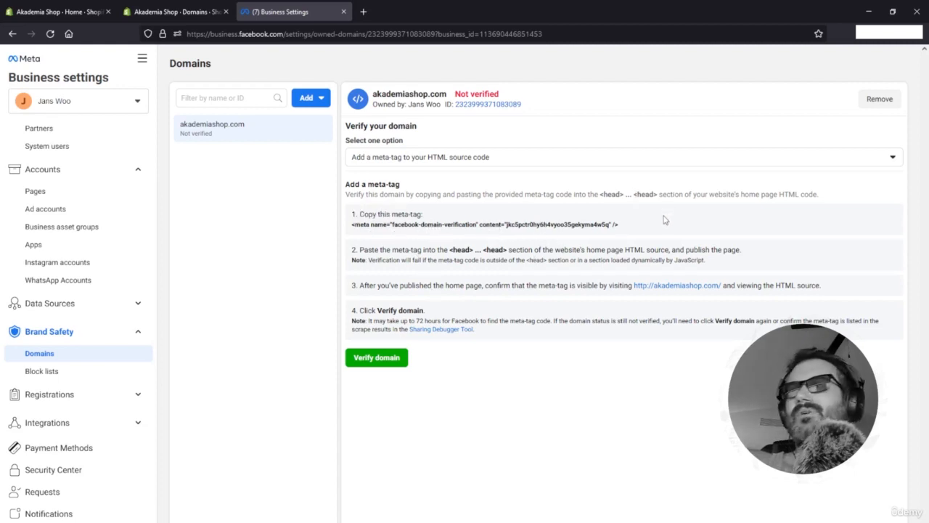
- Copy the domain verification meta-tag and open the code of the Shopify store's live Dawn theme for editing
left_click(456, 224)
key("ctrl+c")
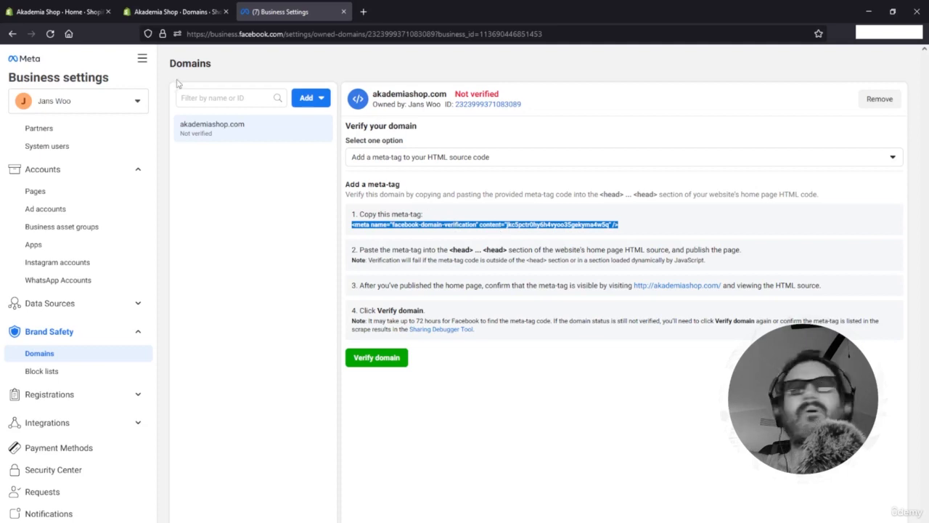
left_click(144, 16)
left_click(102, 12)
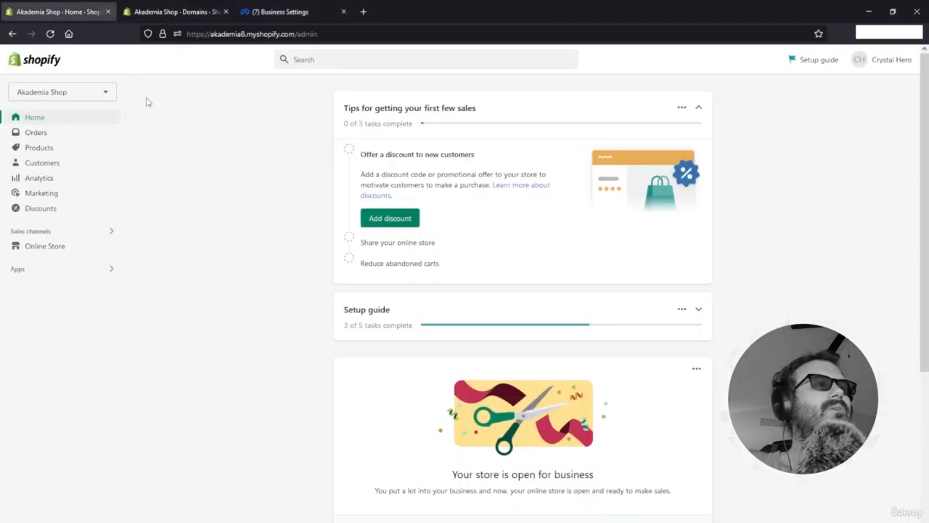
left_click(45, 246)
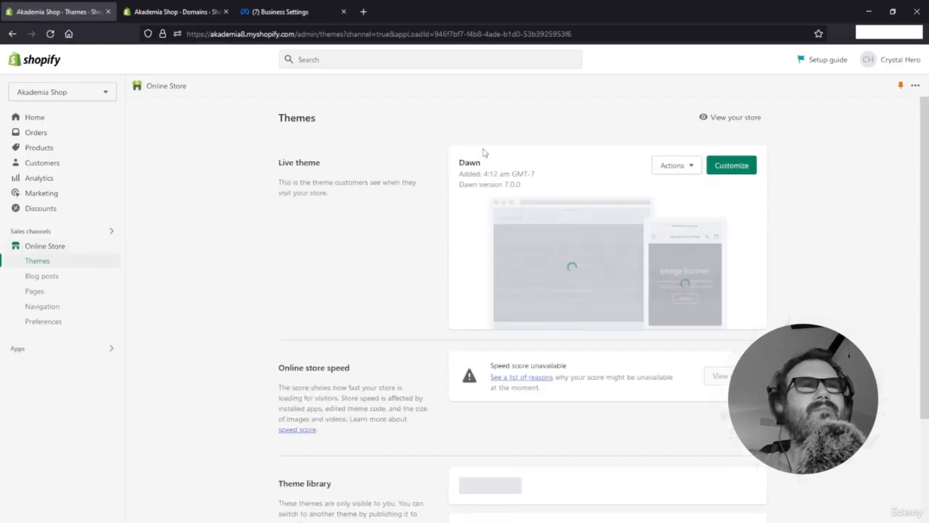
double_click(469, 161)
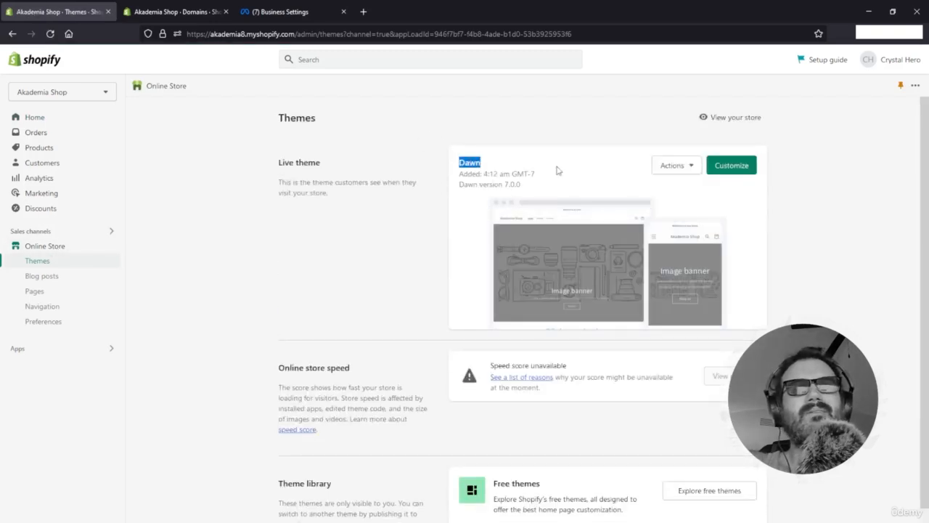
left_click(674, 166)
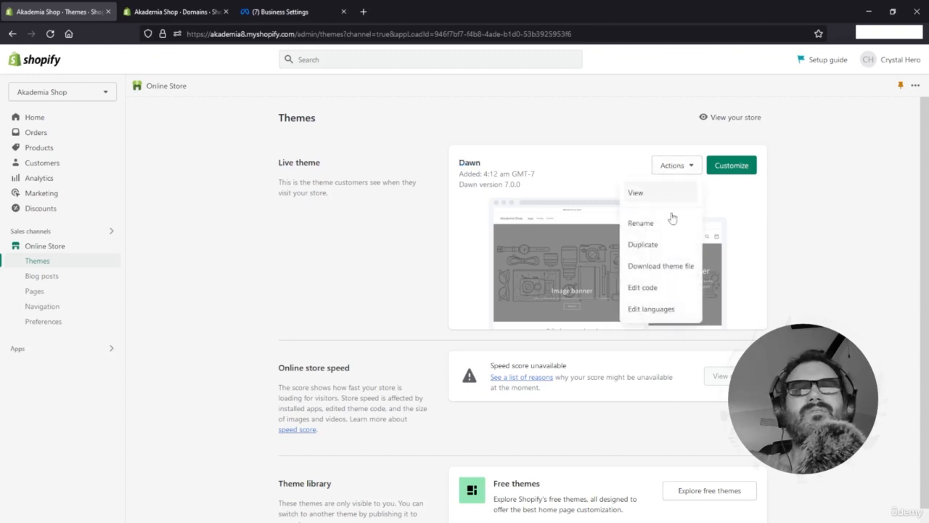
left_click(651, 291)
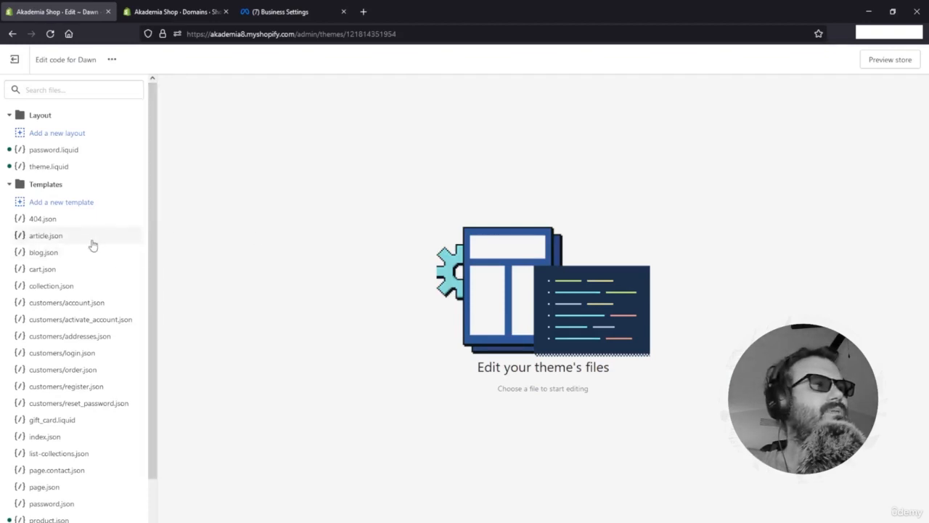
- Insert the copied domain verification meta-tag on a new line directly below the opening <head> tag in theme.liquid and save the file
scroll(95, 189, "down", 1)
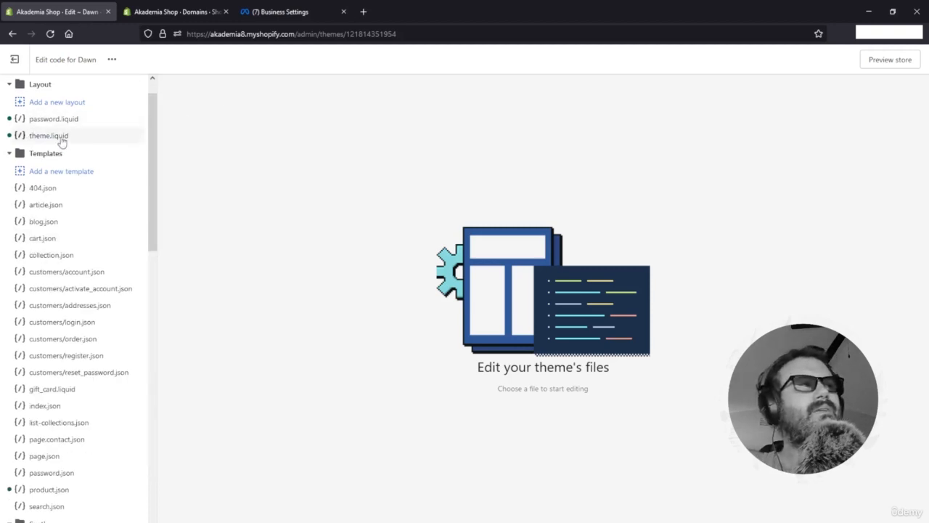
scroll(62, 142, "up", 1)
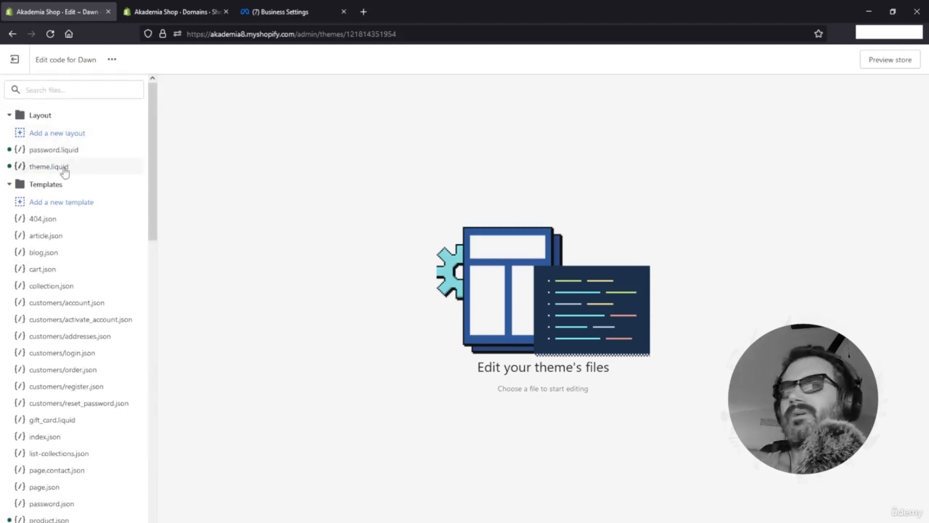
left_click(48, 166)
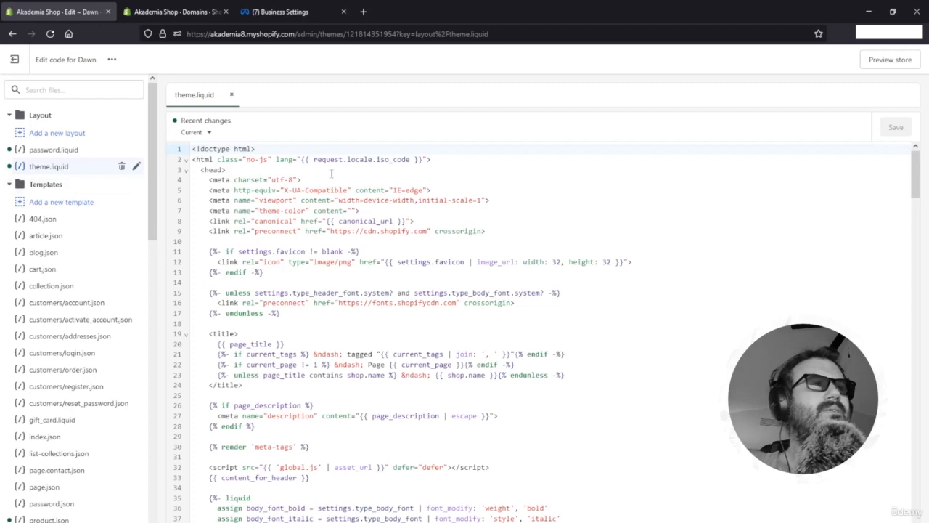
left_click_drag(228, 169, 173, 158)
left_click(229, 169)
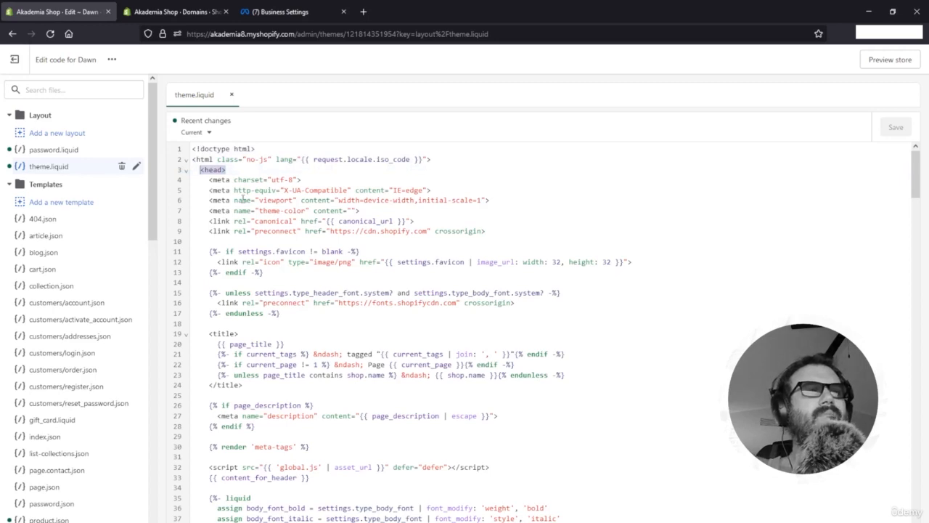
key("Return")
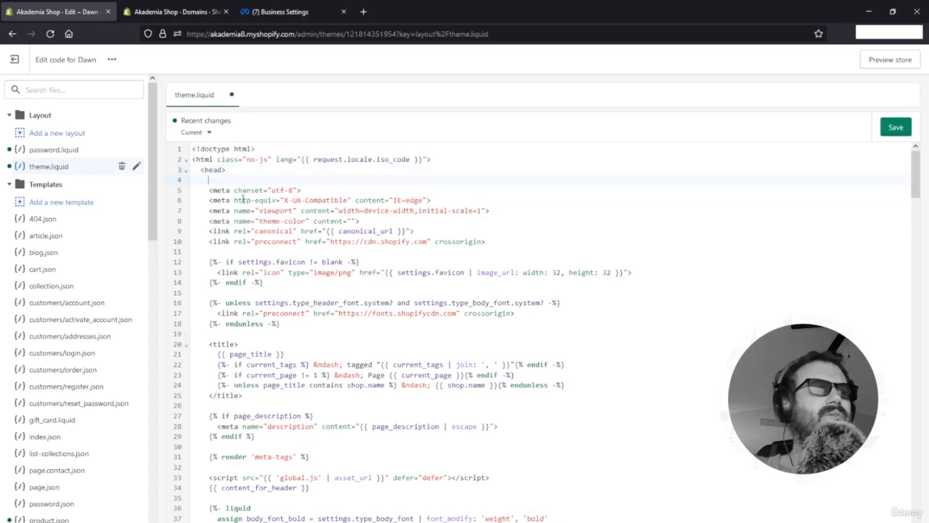
key("ctrl+v")
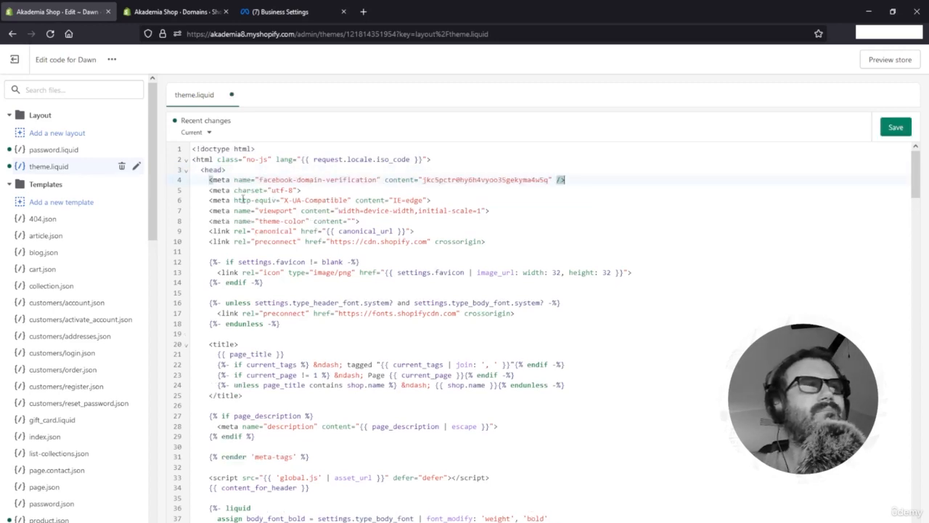
left_click(300, 13)
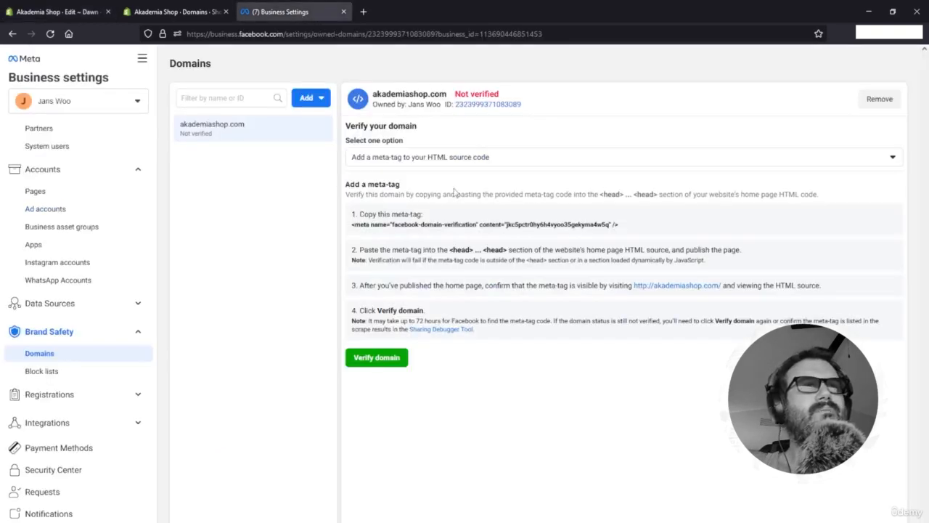
left_click(81, 13)
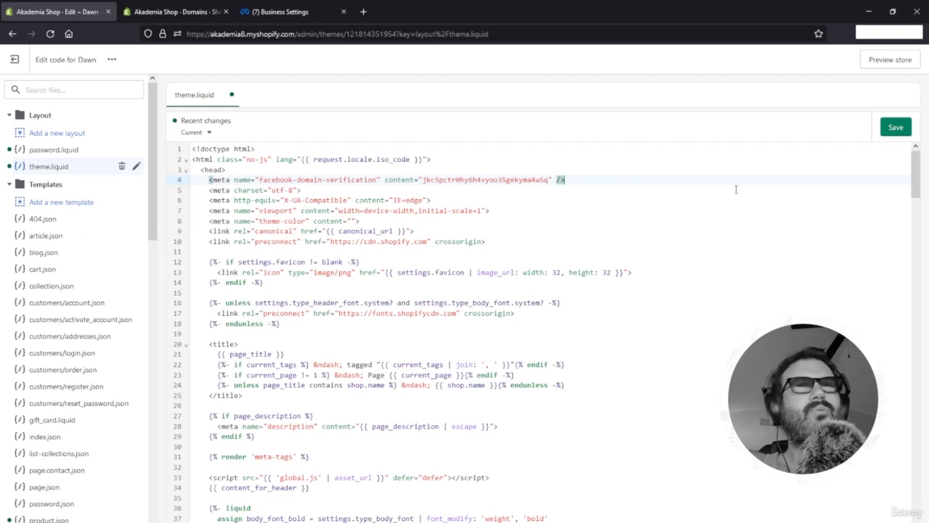
left_click(895, 127)
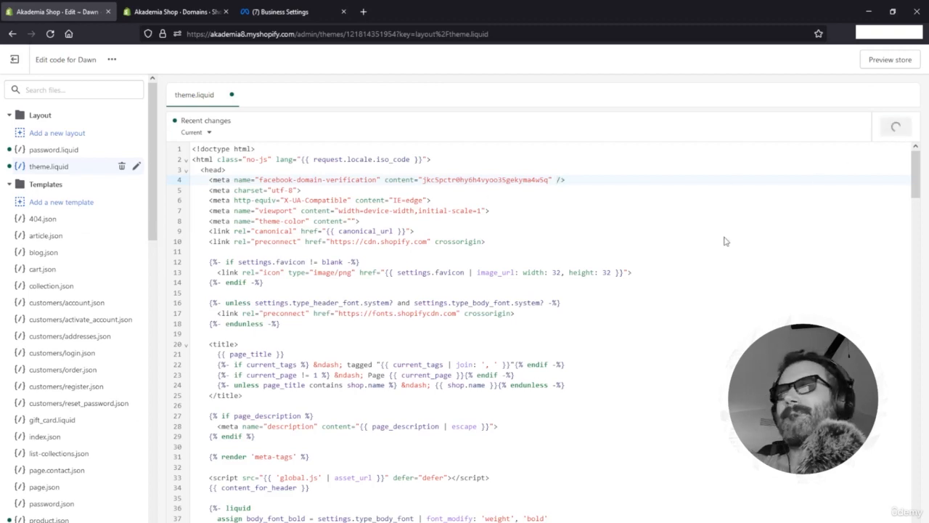
- Verify the akademiashop.com domain in Meta's business settings and dismiss the confirmation
left_click(280, 12)
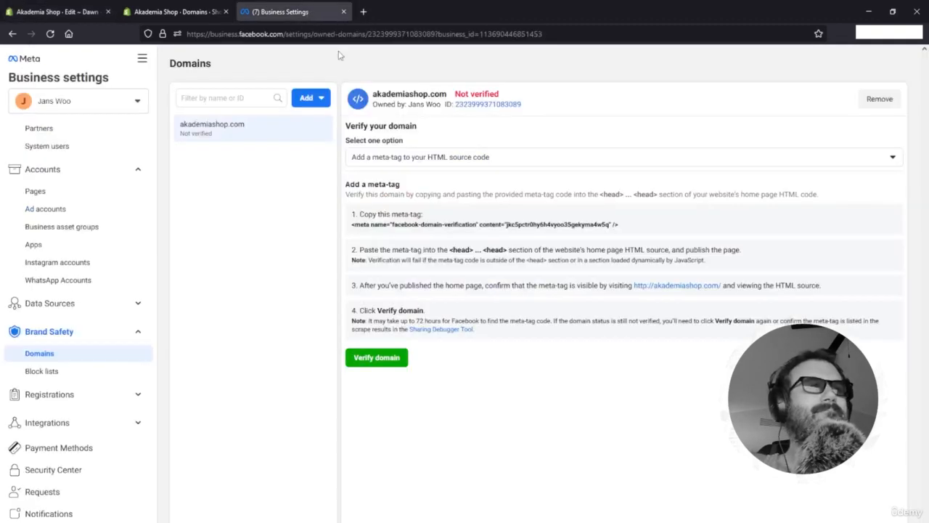
left_click(392, 358)
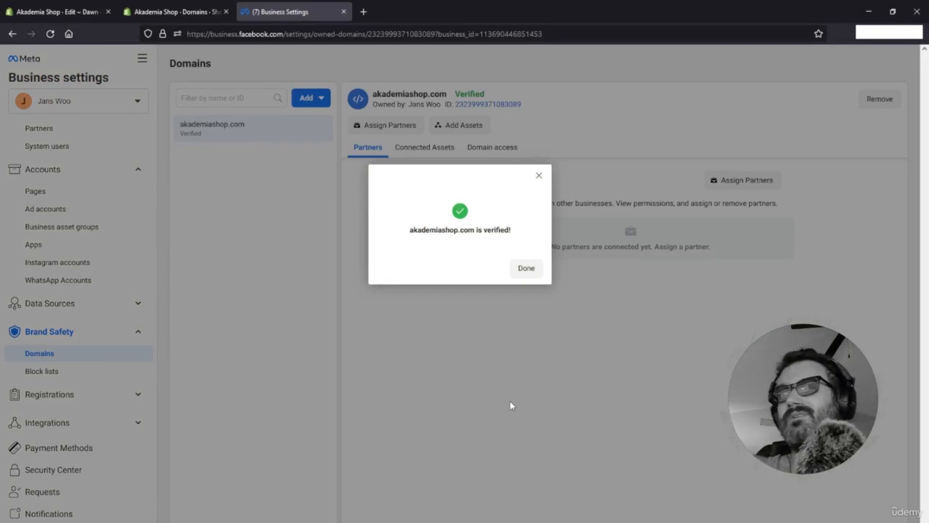
left_click(527, 269)
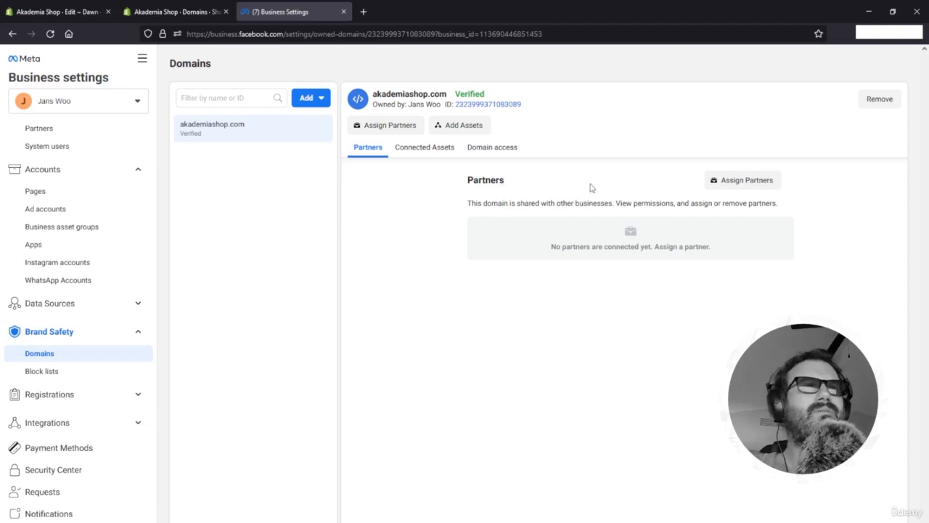
- Go to Events Manager, review the web event configurations and open akademiashop.com's events for editing
left_click(142, 61)
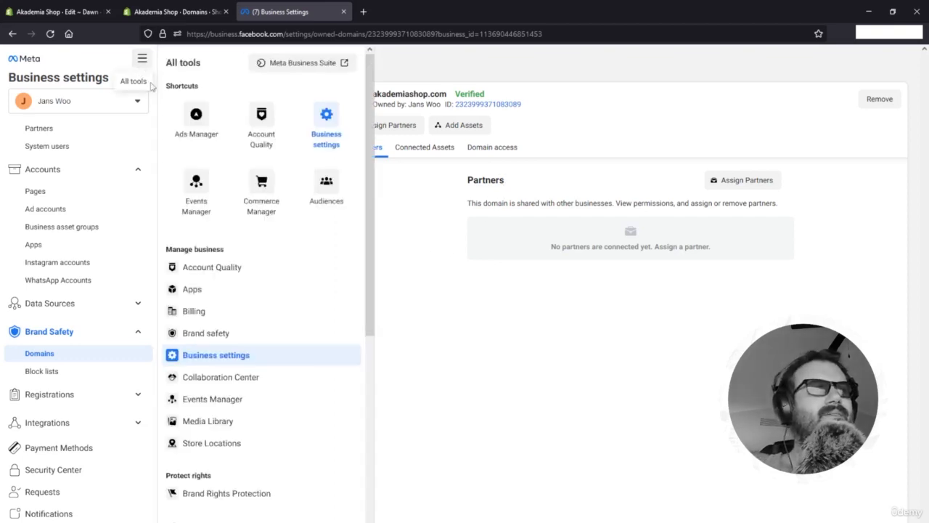
left_click(450, 317)
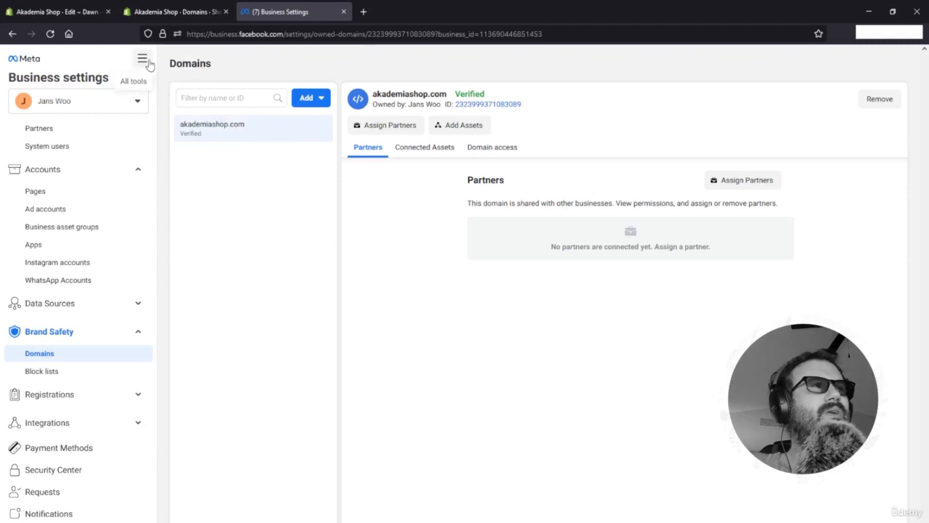
left_click(147, 63)
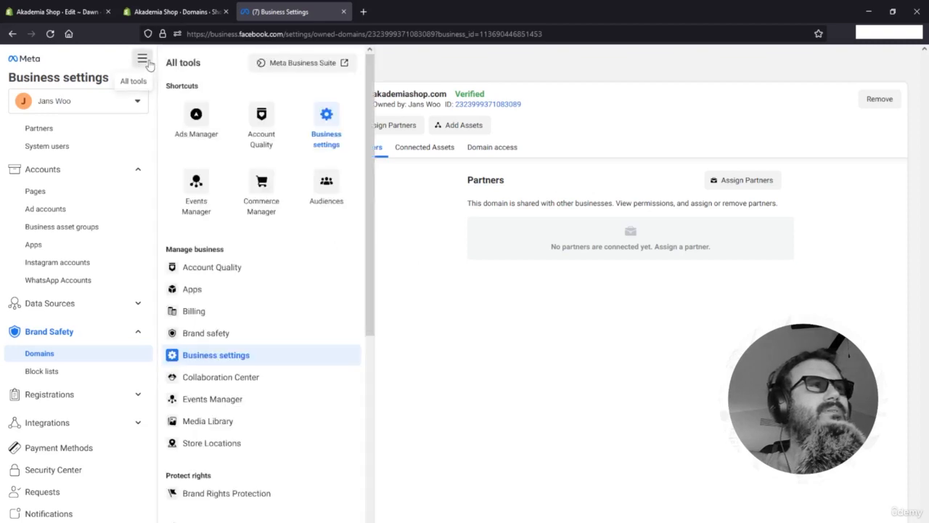
left_click(206, 192)
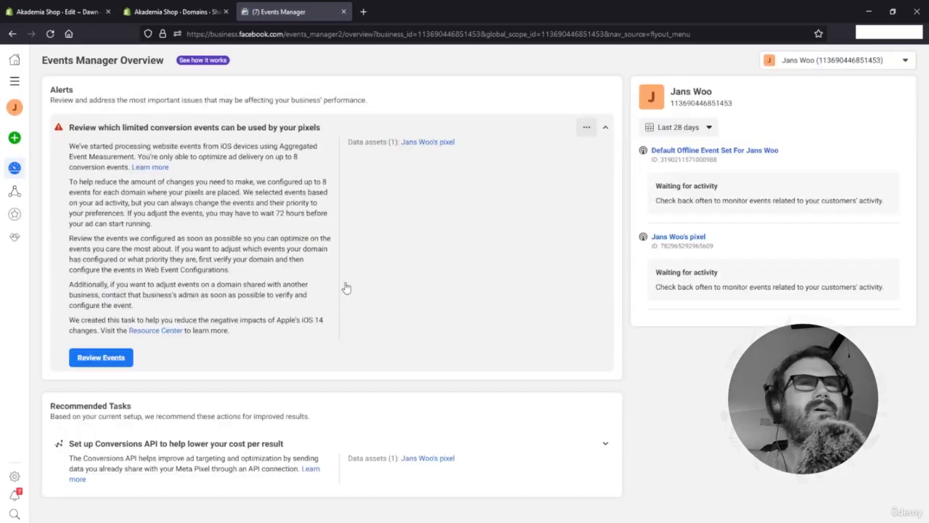
left_click(101, 357)
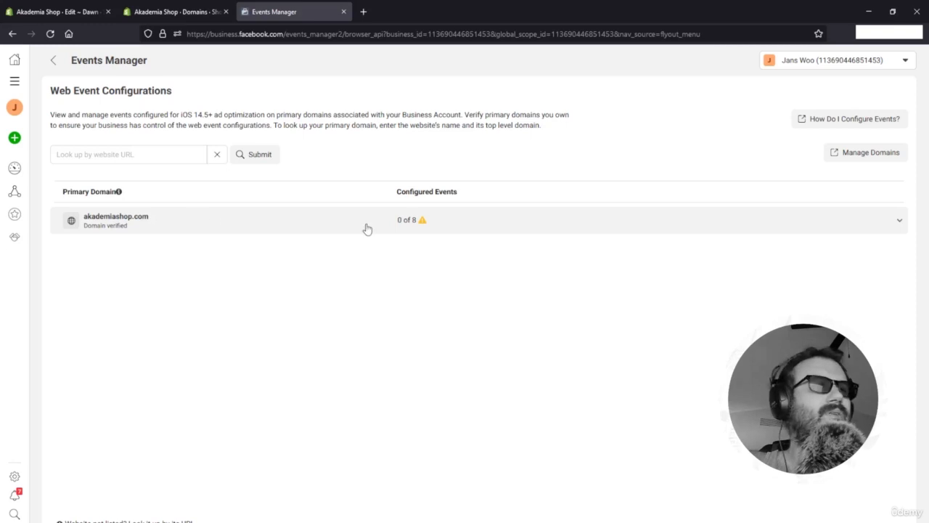
left_click(900, 222)
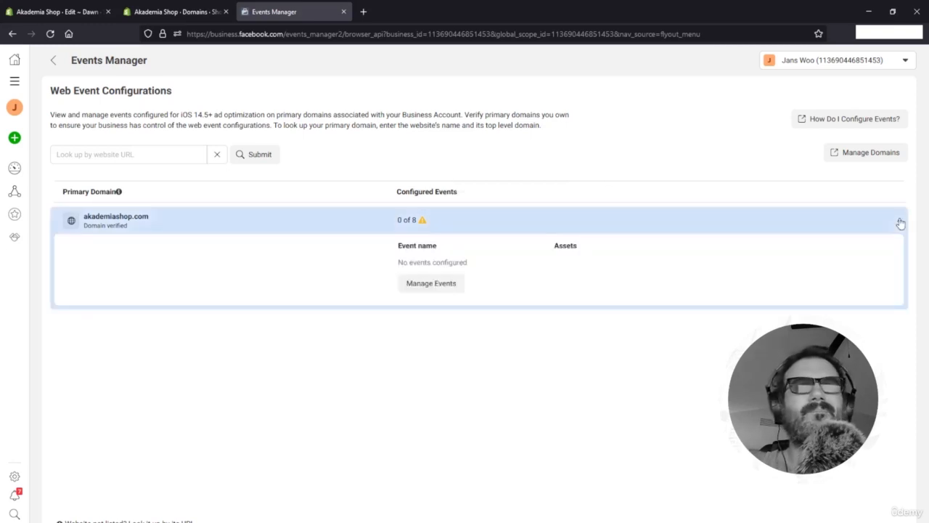
left_click(419, 285)
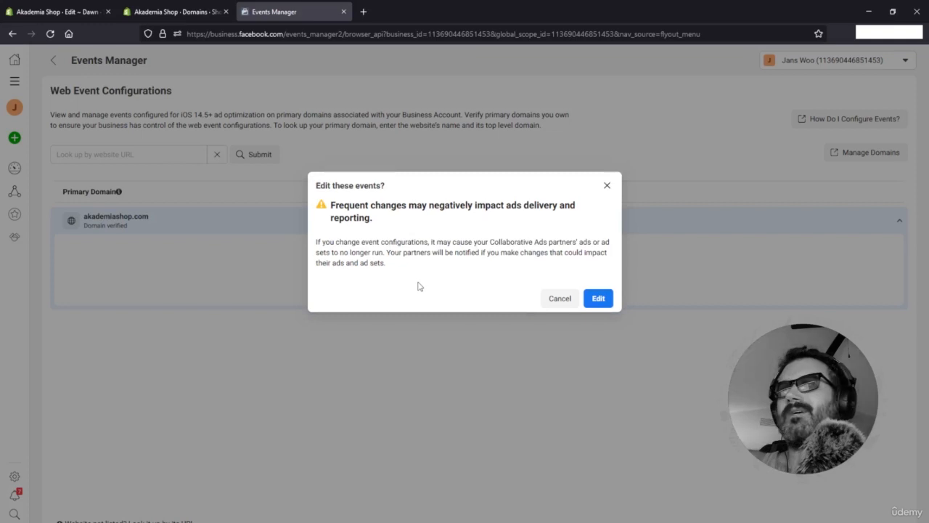
left_click(591, 307)
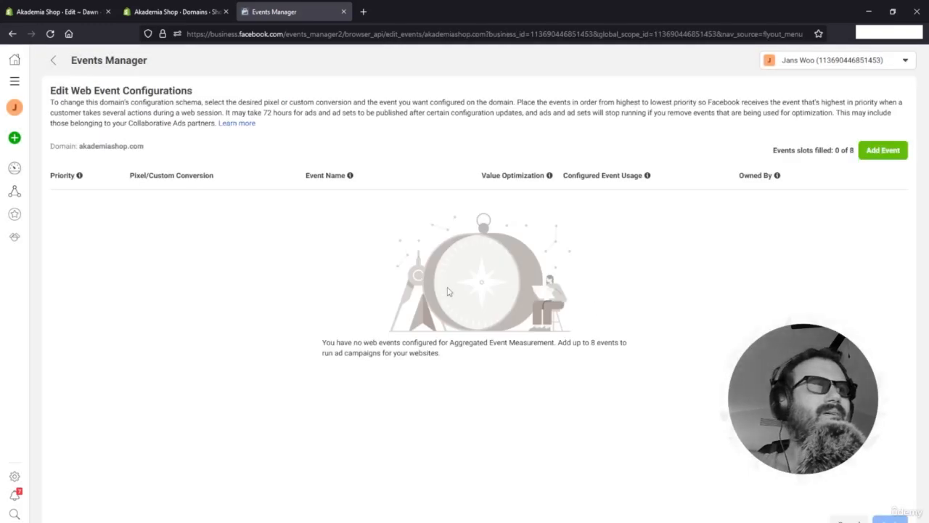
- Add a first web event for akademiashop.com using the business's pixel and the Purchase event
left_click(876, 158)
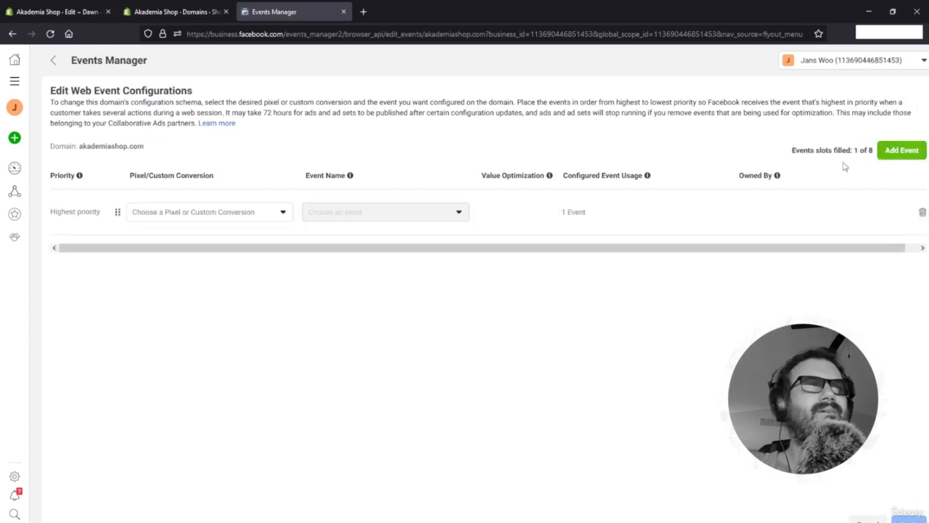
left_click(203, 212)
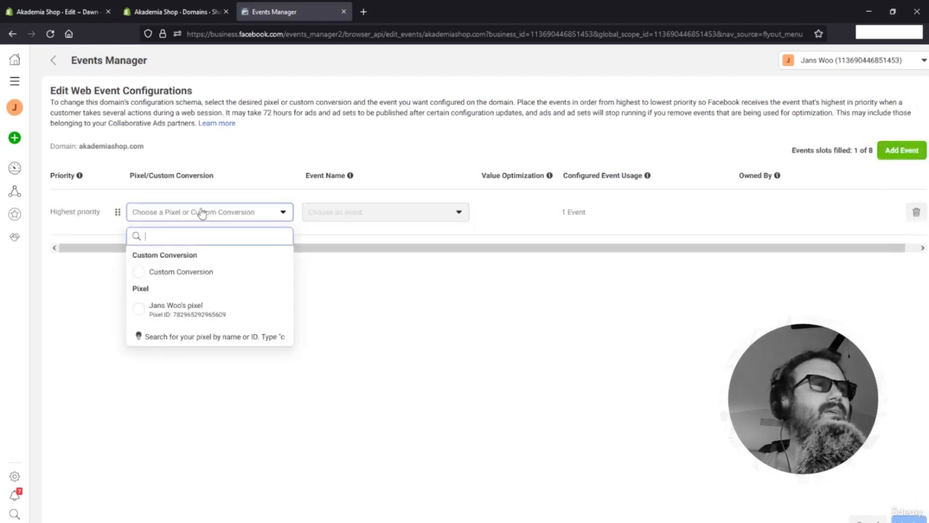
left_click(219, 312)
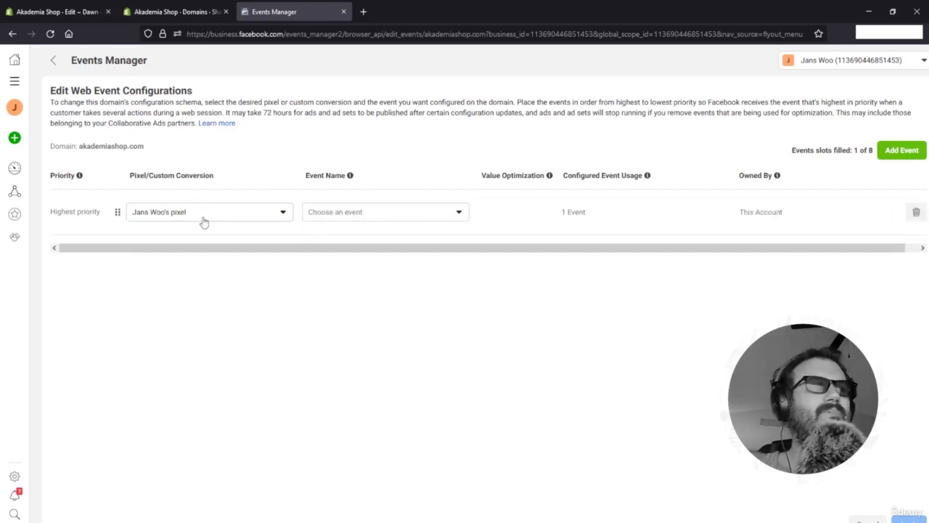
left_click(377, 220)
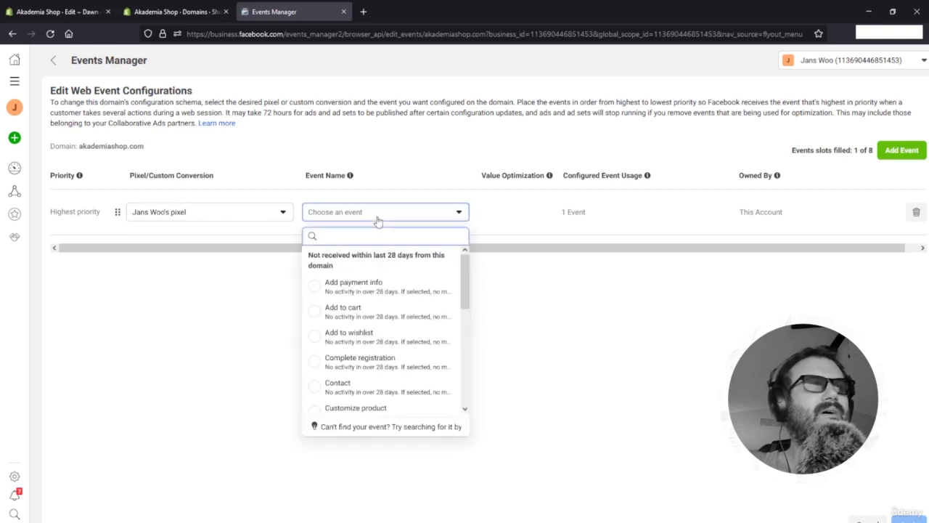
scroll(389, 284, "down", 2)
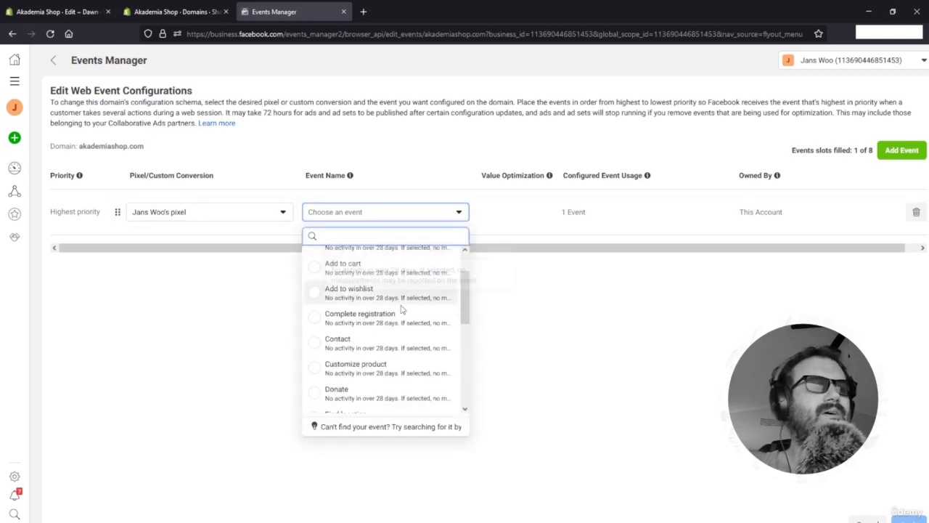
scroll(402, 310, "down", 5)
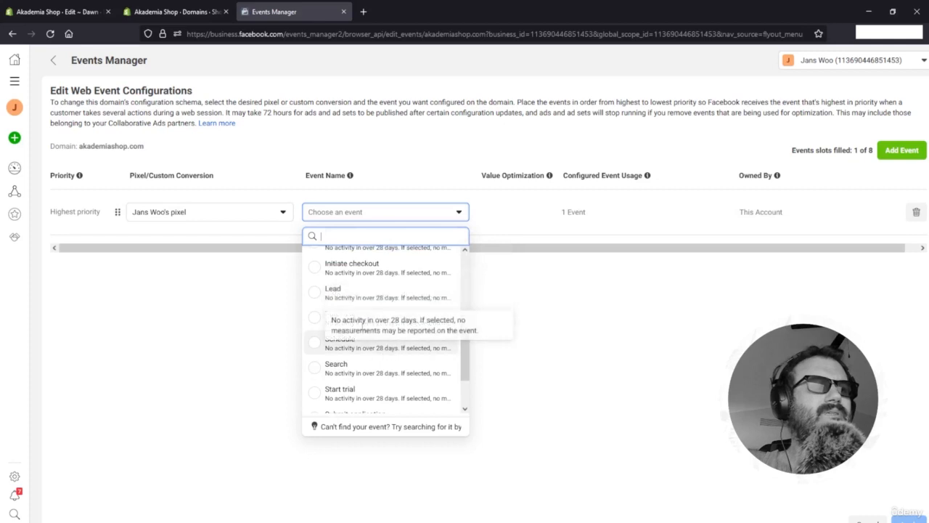
left_click(366, 319)
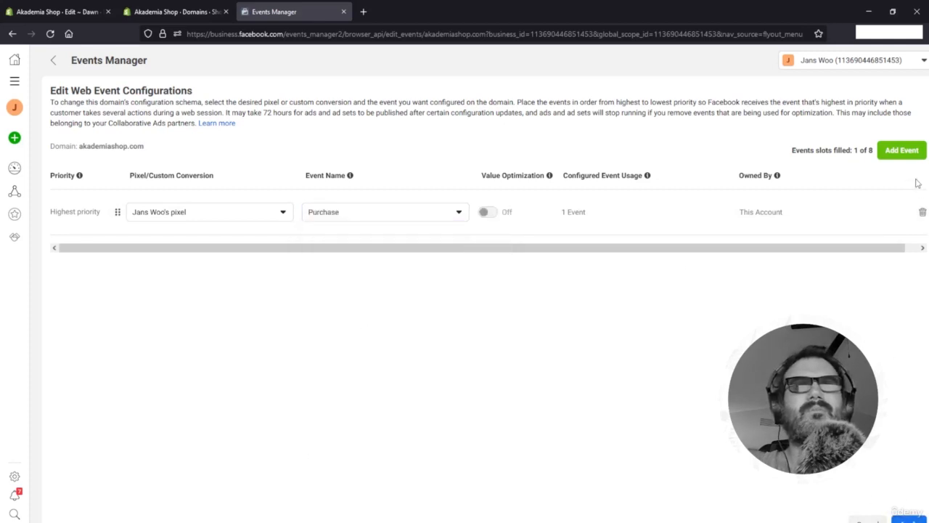
- Add three more event rows and set the second-priority one to the business's pixel with the Add to cart event
left_click(900, 150)
left_click(900, 151)
left_click(900, 150)
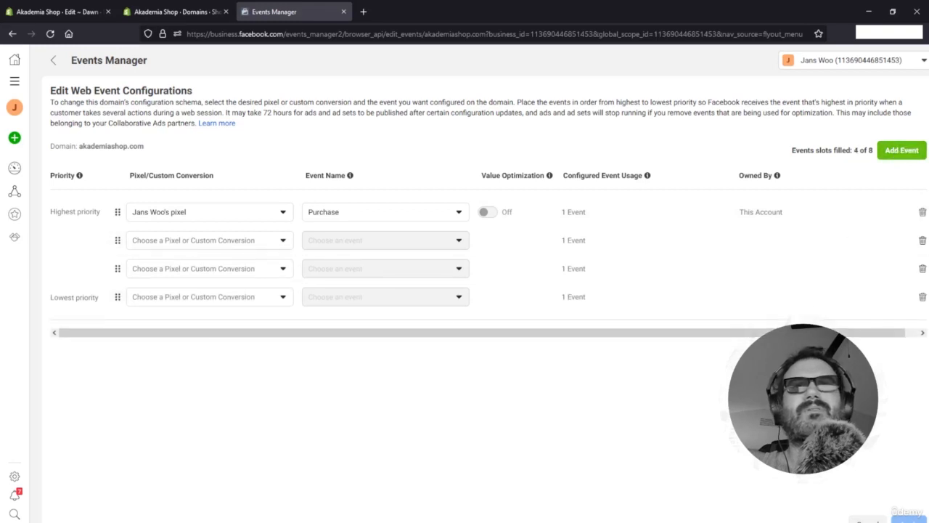
left_click(201, 244)
left_click(369, 249)
left_click(262, 240)
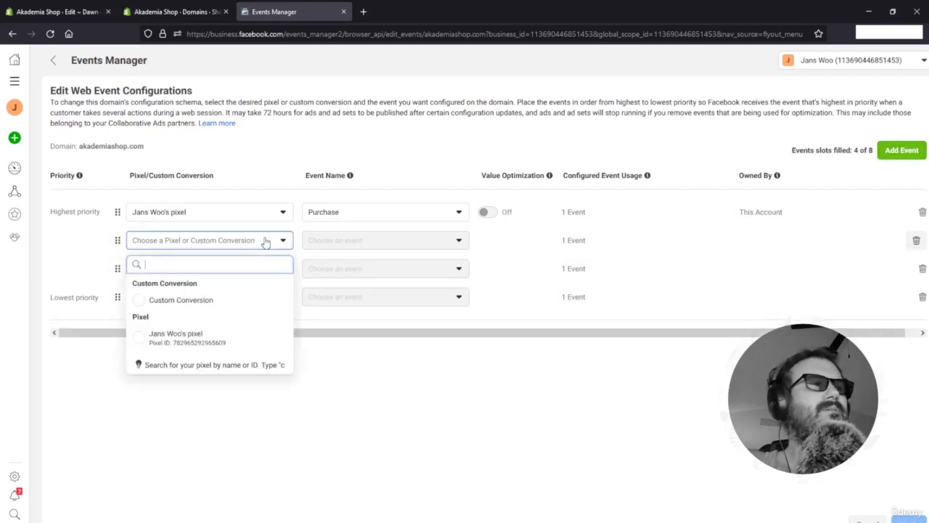
left_click(221, 338)
left_click(348, 240)
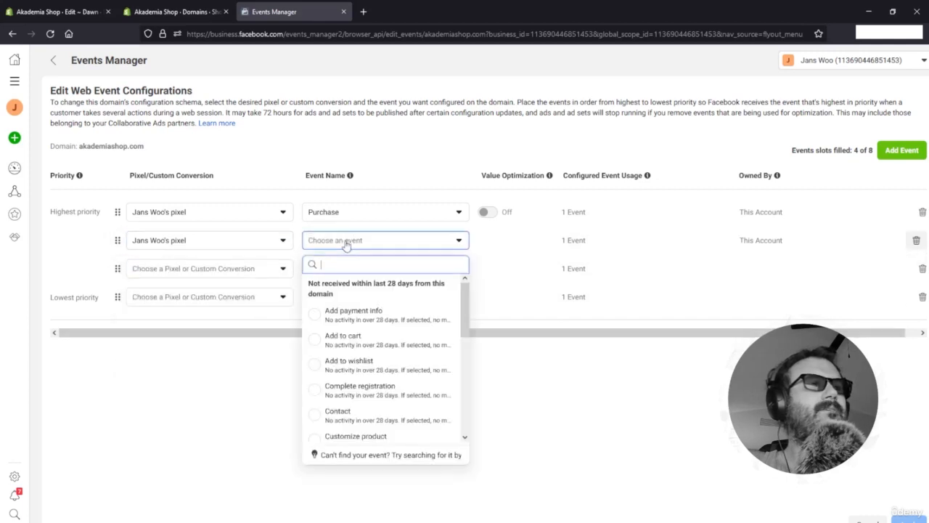
left_click(356, 338)
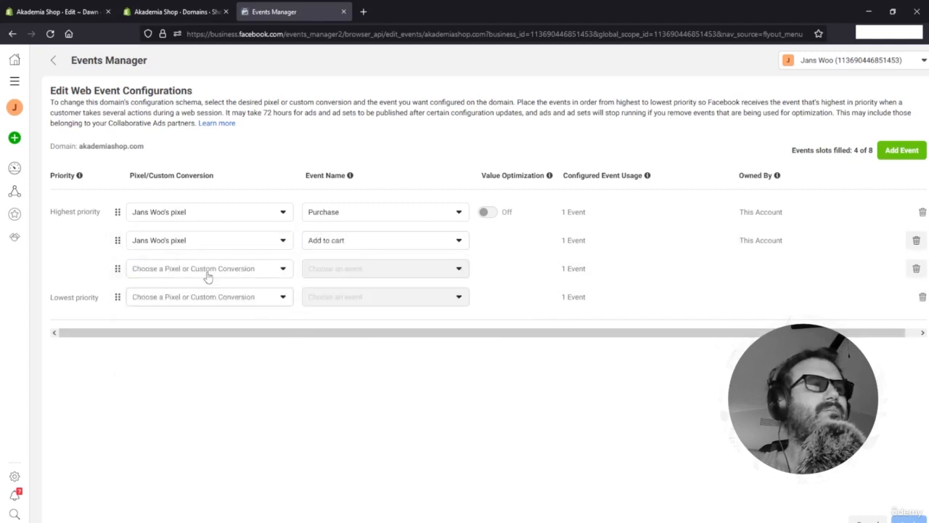
- Set the third-priority row to the business's pixel with the Initiate checkout event
left_click(207, 270)
left_click(182, 361)
left_click(343, 271)
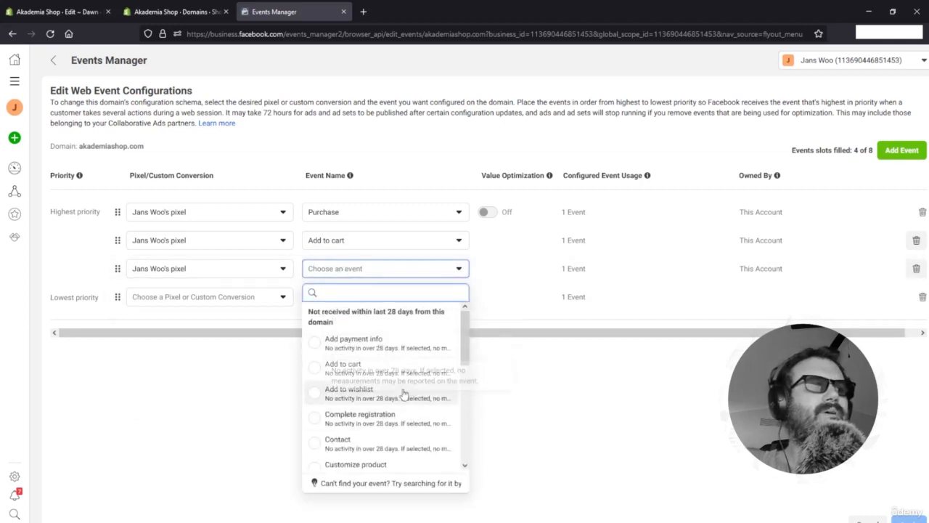
scroll(407, 421, "down", 3)
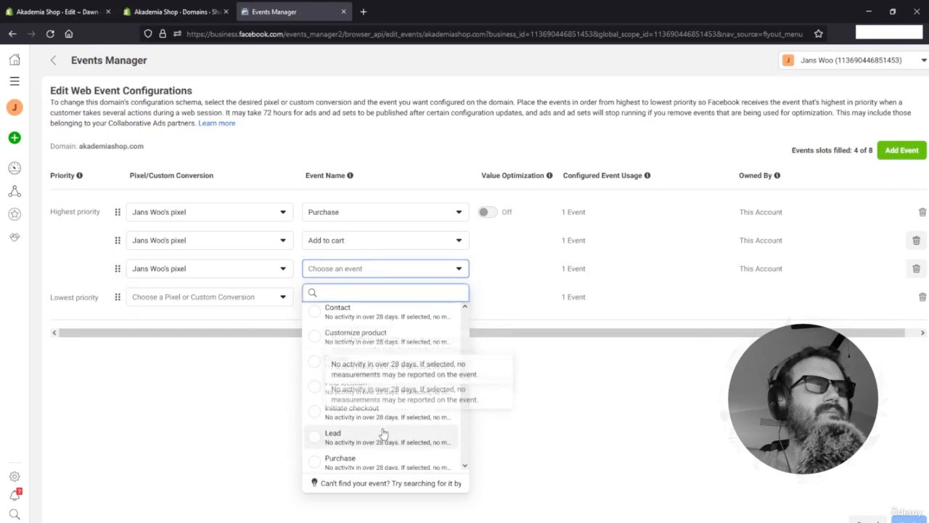
left_click(367, 412)
- Set the lowest-priority row to the business's pixel with the View content event
left_click(193, 296)
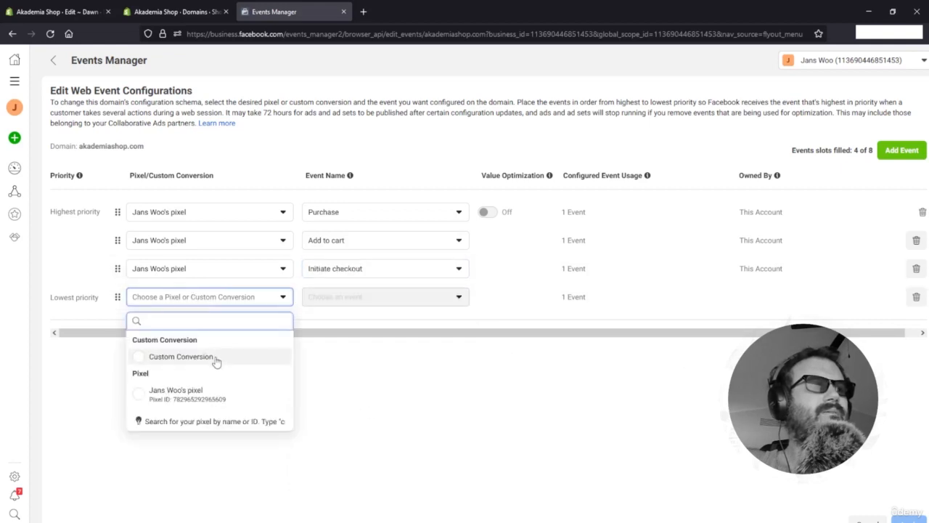
left_click(212, 398)
left_click(397, 299)
scroll(424, 410, "down", 5)
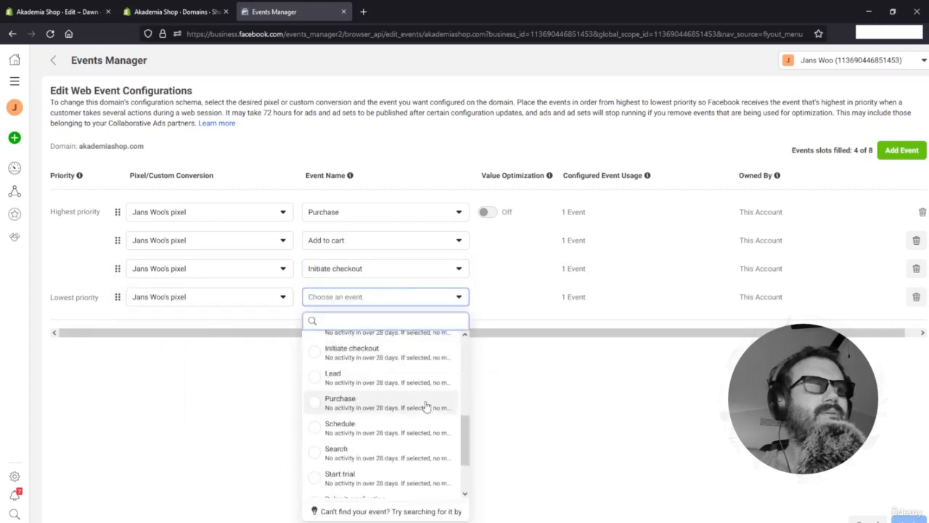
scroll(424, 412, "down", 2)
left_click(345, 480)
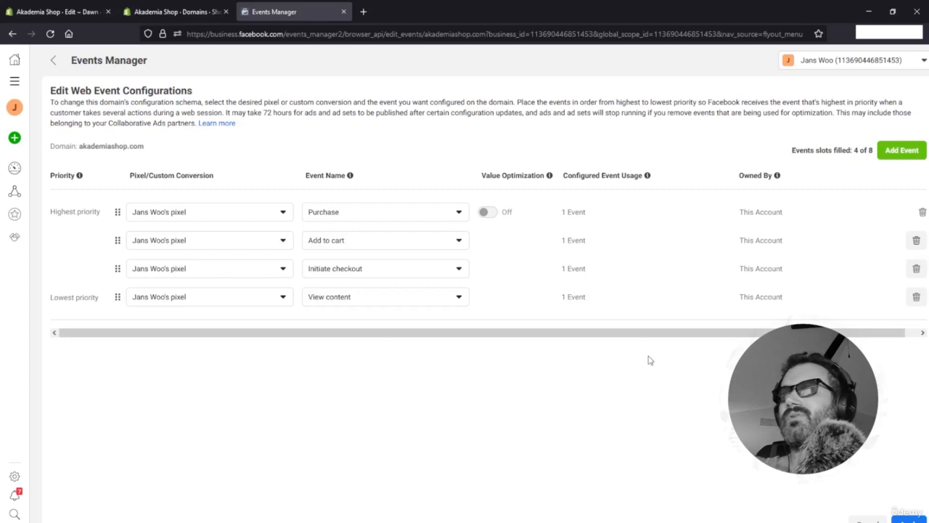
- Apply the four-event configuration to akademiashop.com without a fifth event, confirm the changes and dismiss the confirmation
left_click(905, 151)
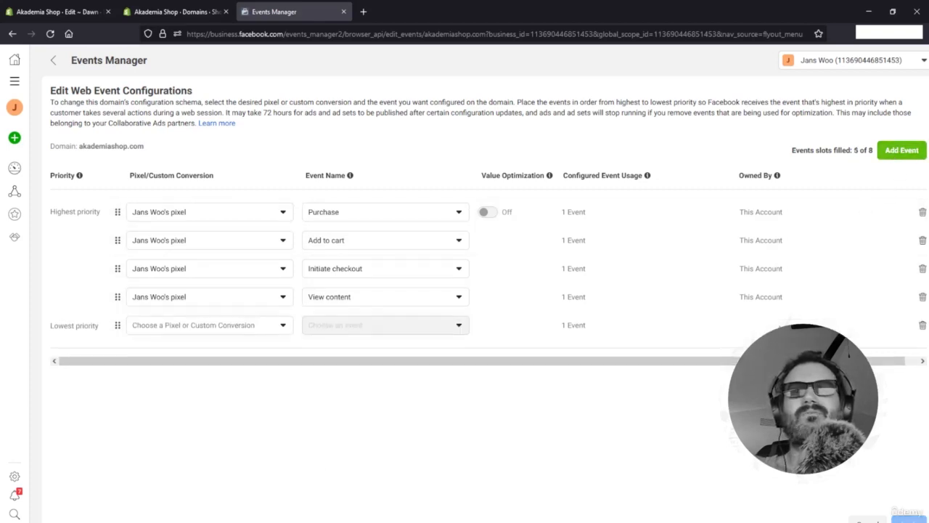
left_click(921, 325)
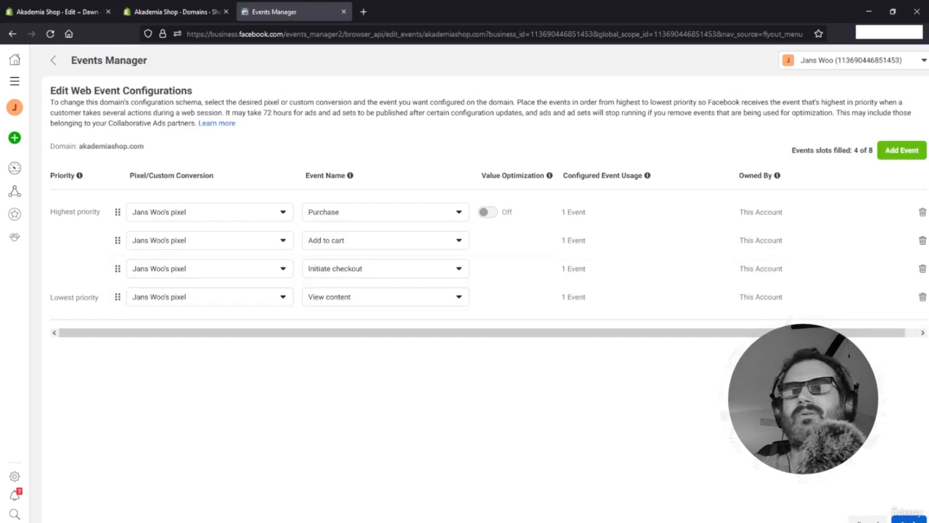
left_click(906, 519)
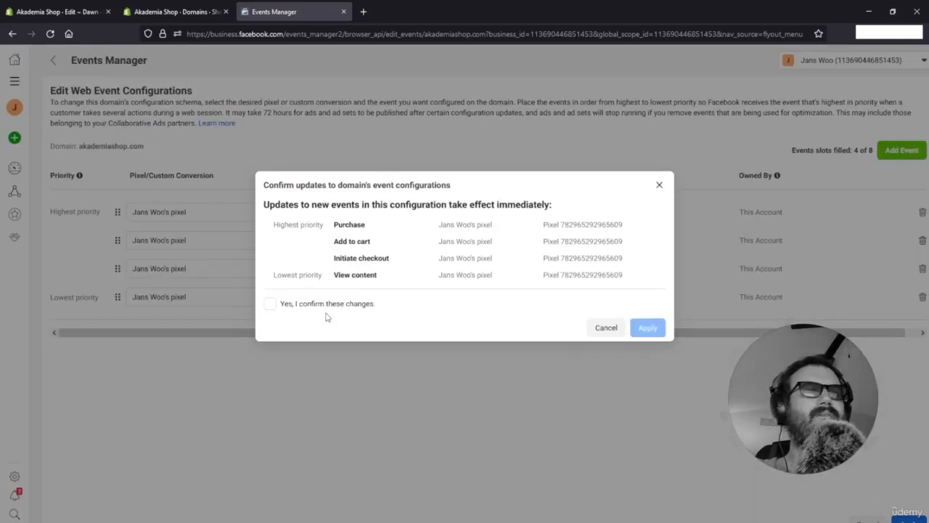
left_click(347, 305)
left_click(644, 327)
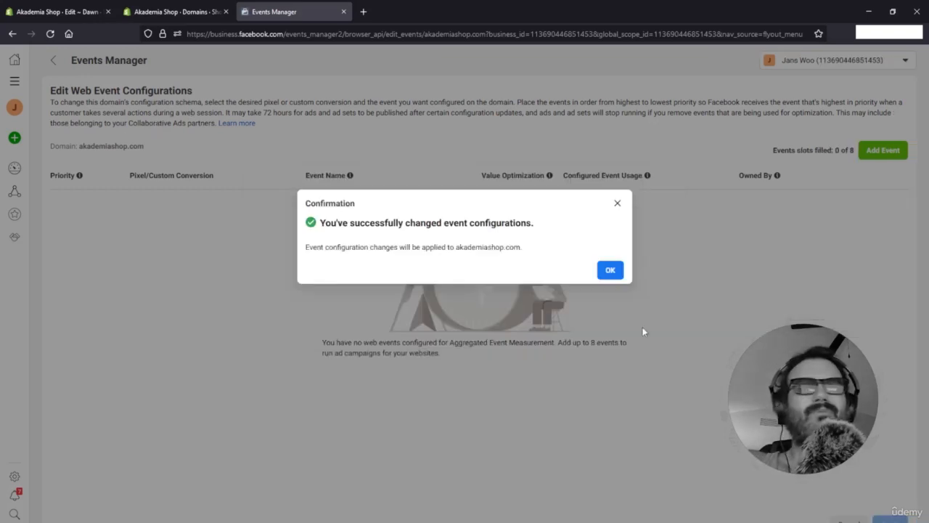
left_click(603, 273)
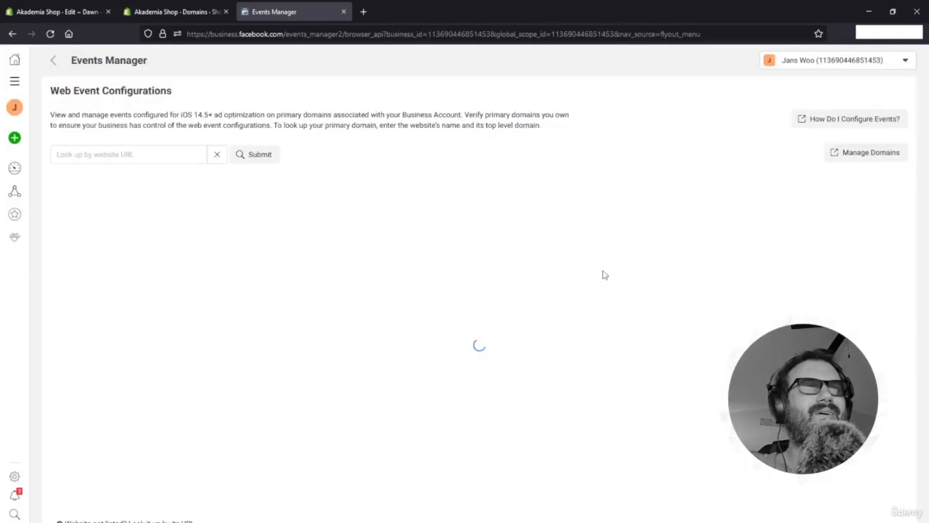